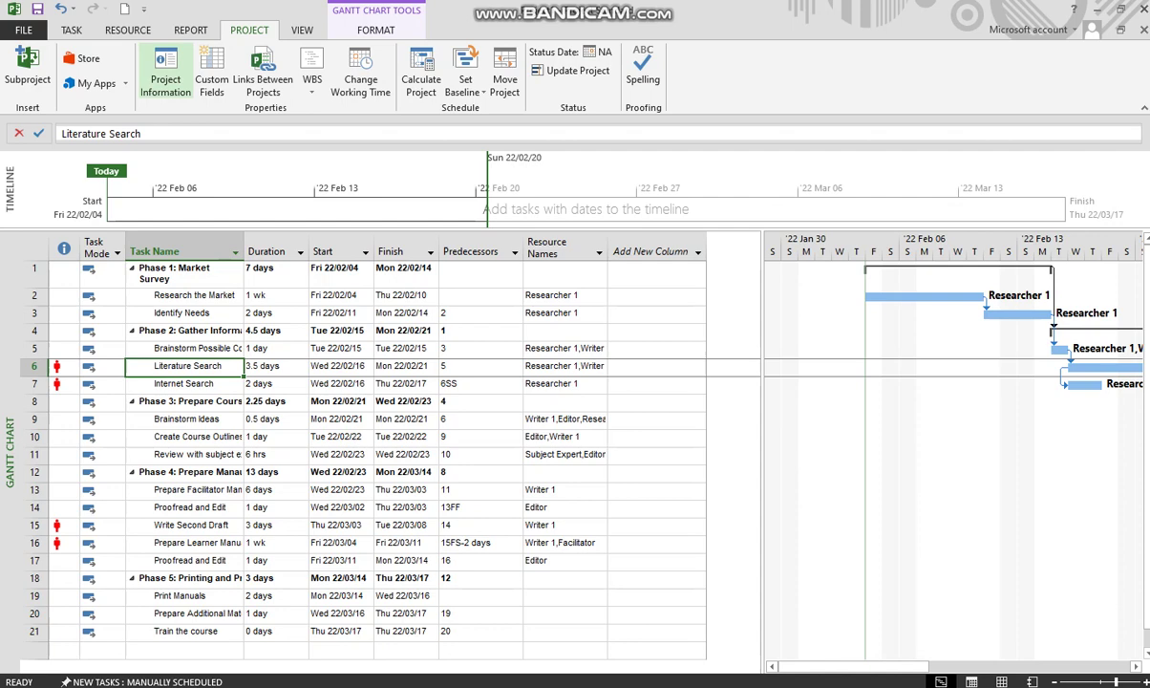
Review the project information, including the start date, status date and calendar
{"action": "left_click", "coordinate": [166, 75]}
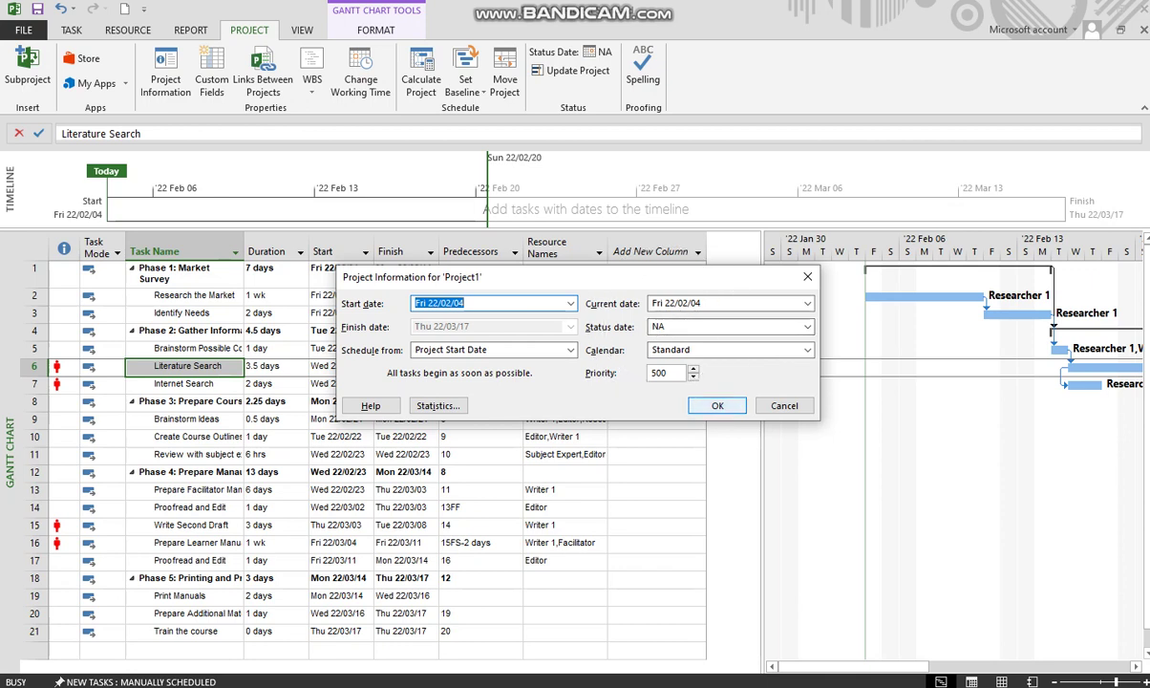
{"action": "key", "text": "Escape"}
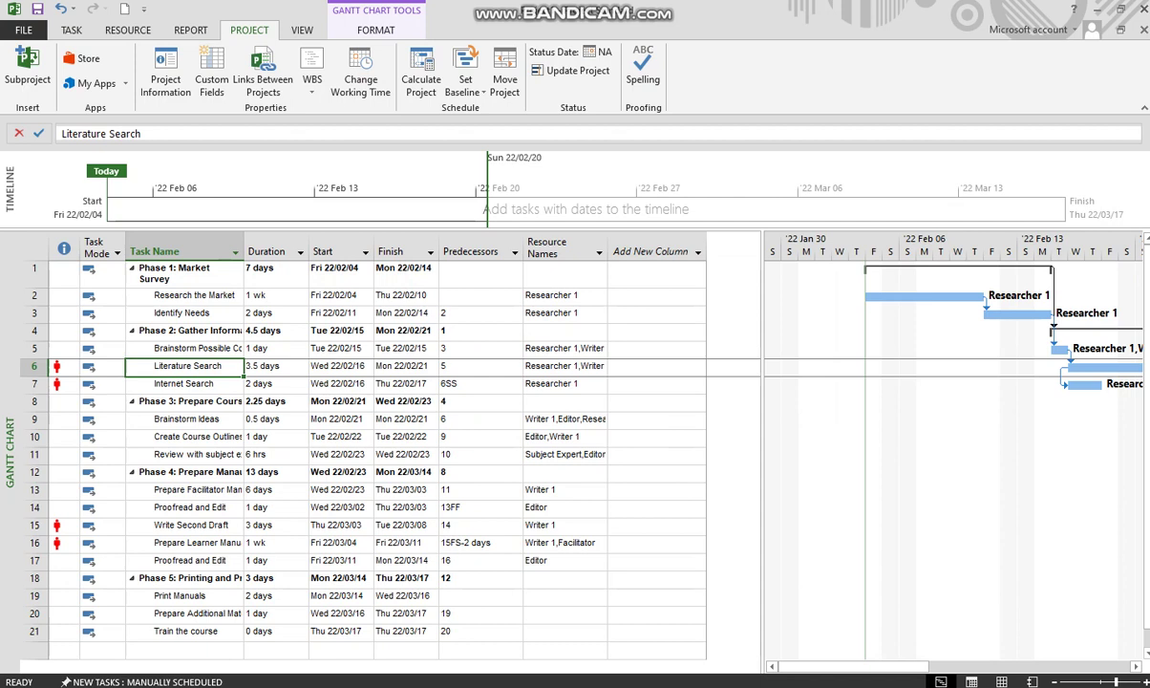
{"action": "left_click", "coordinate": [184, 365]}
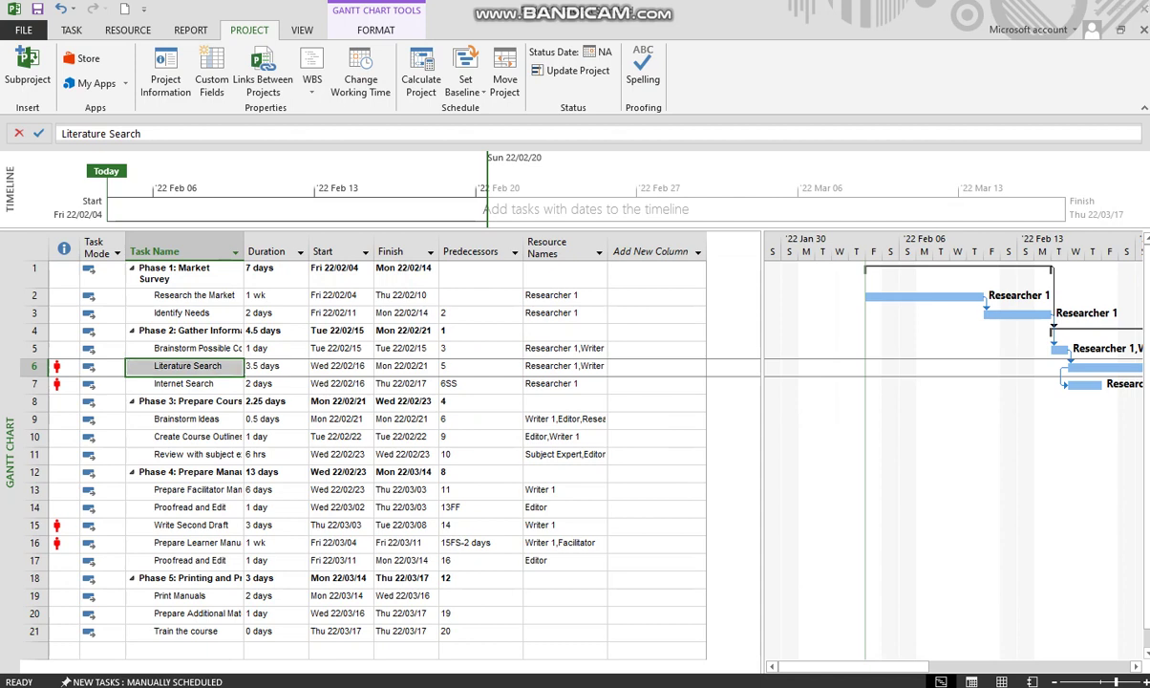
Add the Number1 field as a new column after Resource Names in the task table
{"action": "left_click", "coordinate": [650, 251]}
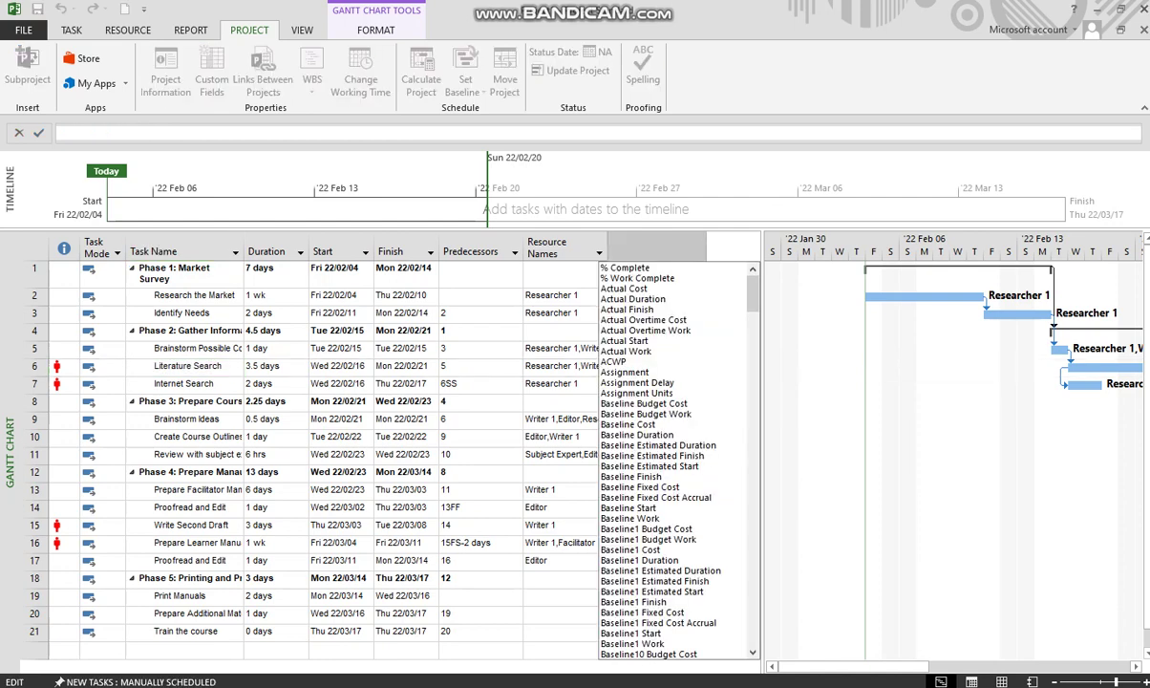
{"action": "type", "text": "number1"}
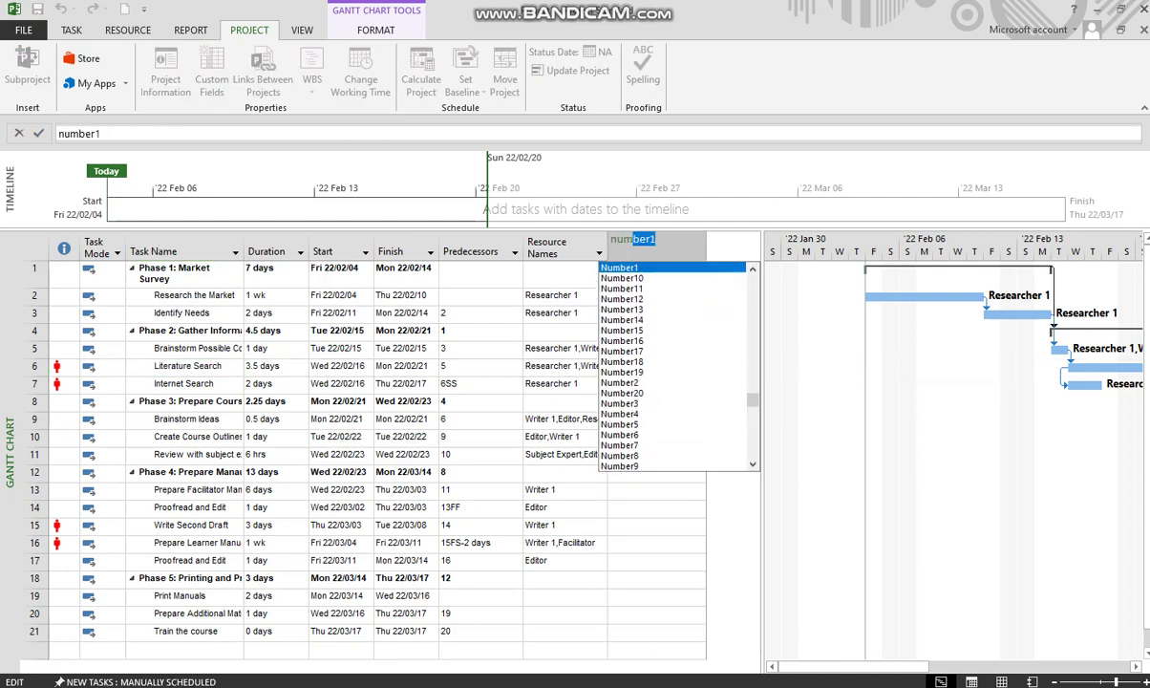
{"action": "key", "text": "Return"}
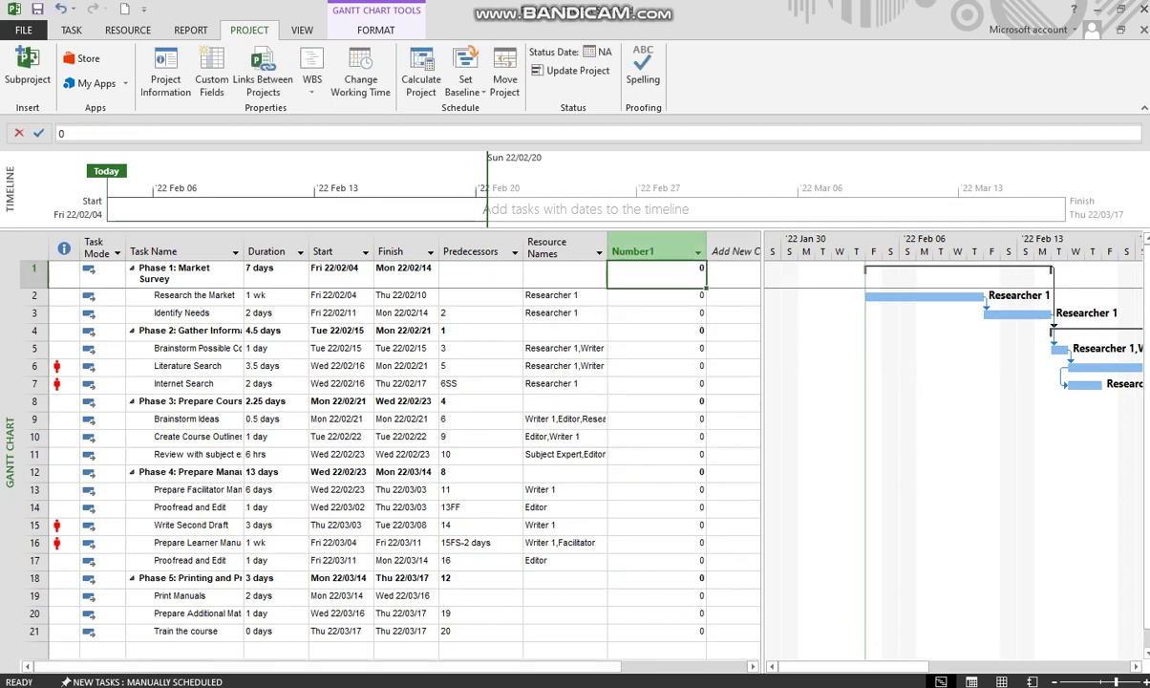
Rename the Number1 custom field as "Duration in days"
{"action": "right_click", "coordinate": [649, 251]}
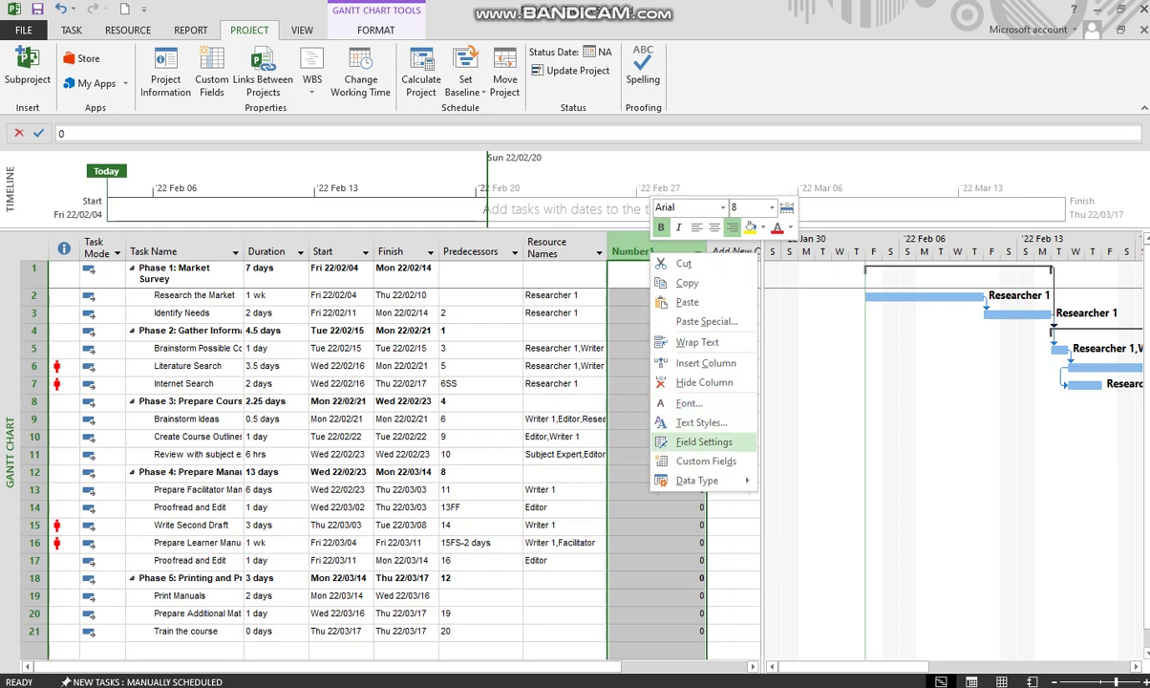
{"action": "left_click", "coordinate": [706, 460]}
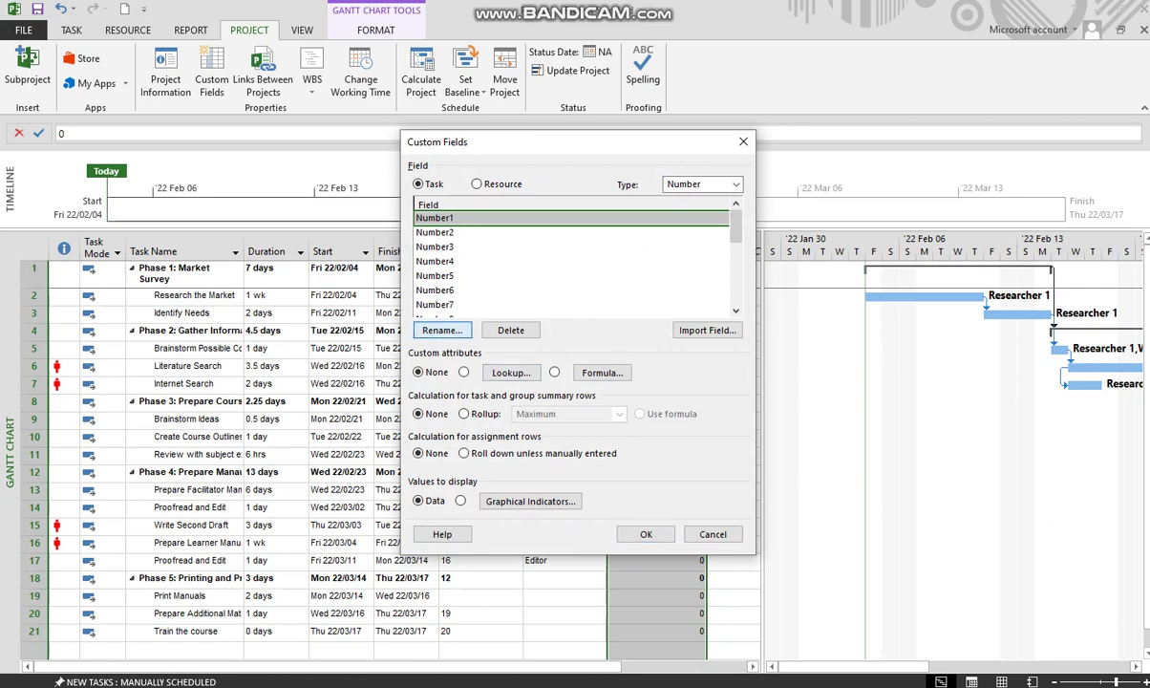
{"action": "left_click", "coordinate": [441, 330]}
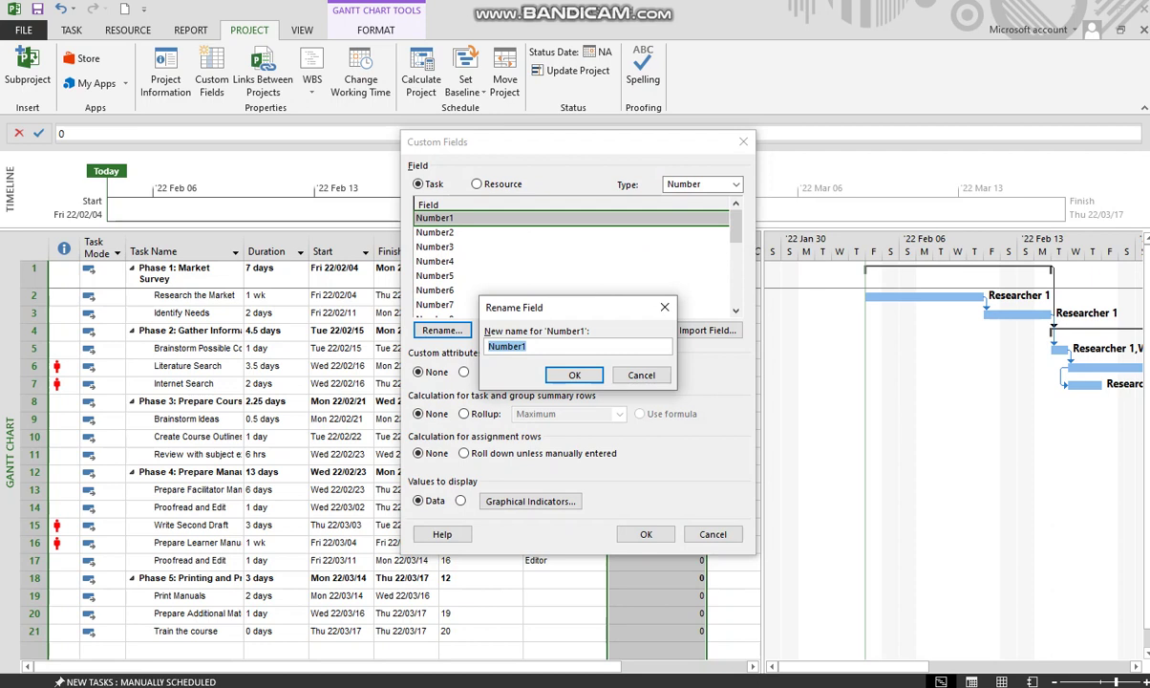
{"action": "type", "text": "Duration in days"}
{"action": "key", "text": "Return"}
Make the Duration in days field calculate from the formula Val(ProjDurConv(Duration,pjDays)), replacing its existing data
{"action": "left_click", "coordinate": [554, 372]}
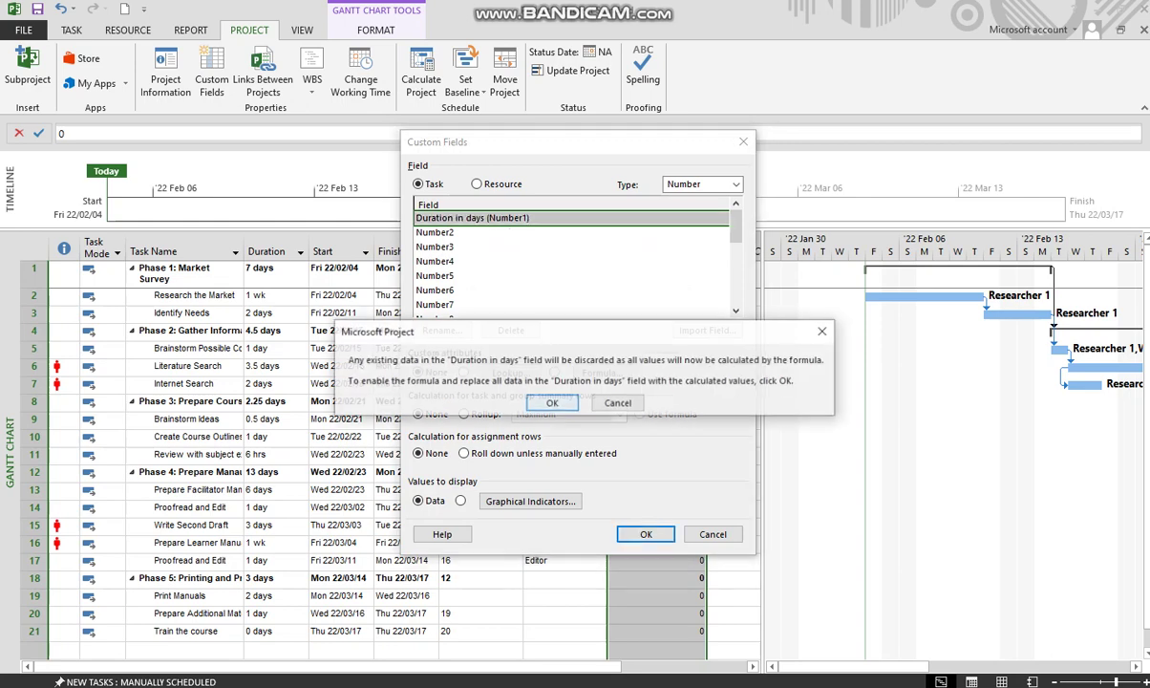
{"action": "left_click", "coordinate": [552, 402]}
{"action": "left_click", "coordinate": [602, 372]}
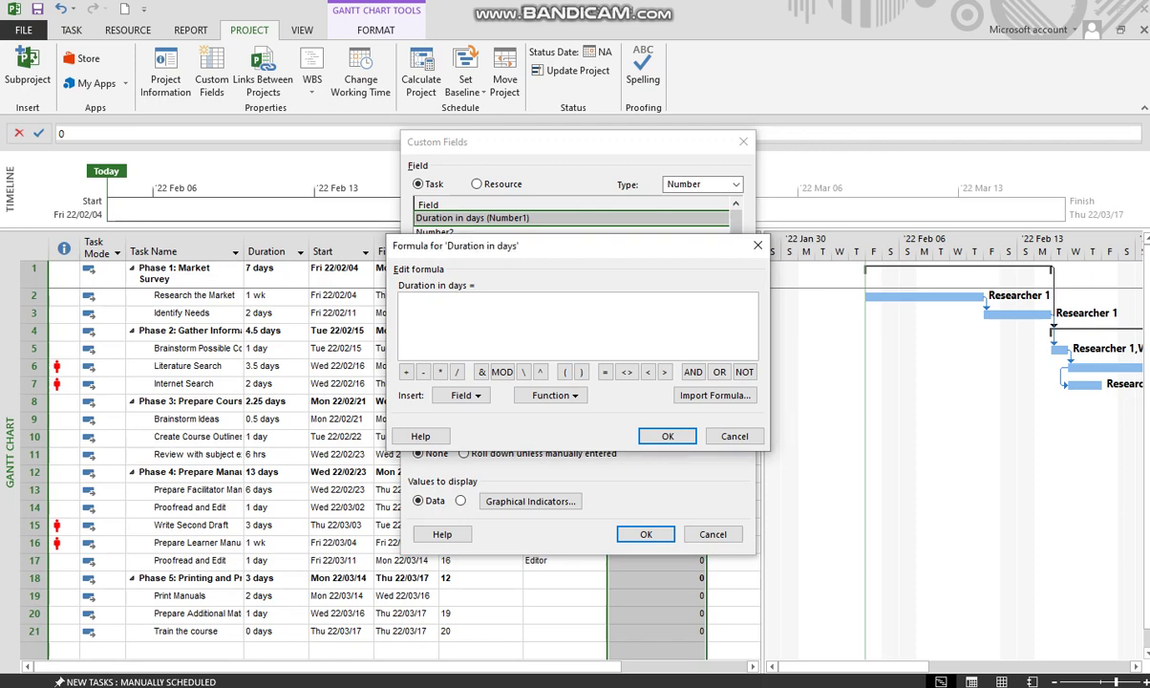
{"action": "type", "text": "Val(ProjDurConv(Duration,pjDays))"}
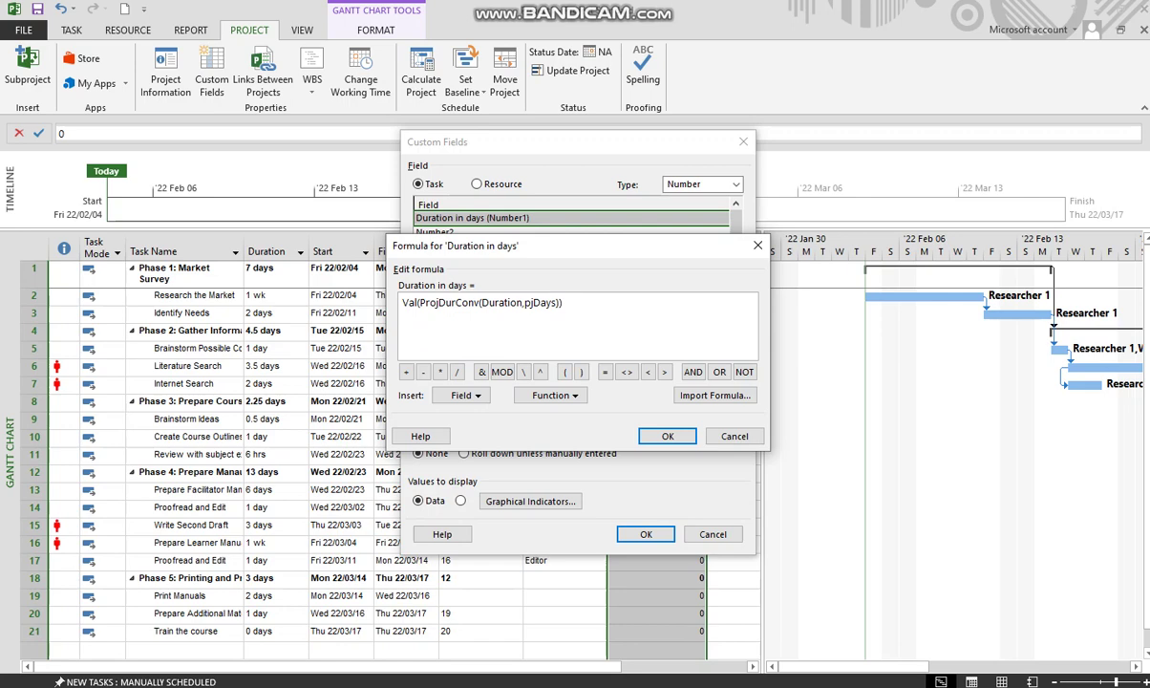
{"action": "key", "text": "Return"}
{"action": "key", "text": "Return"}
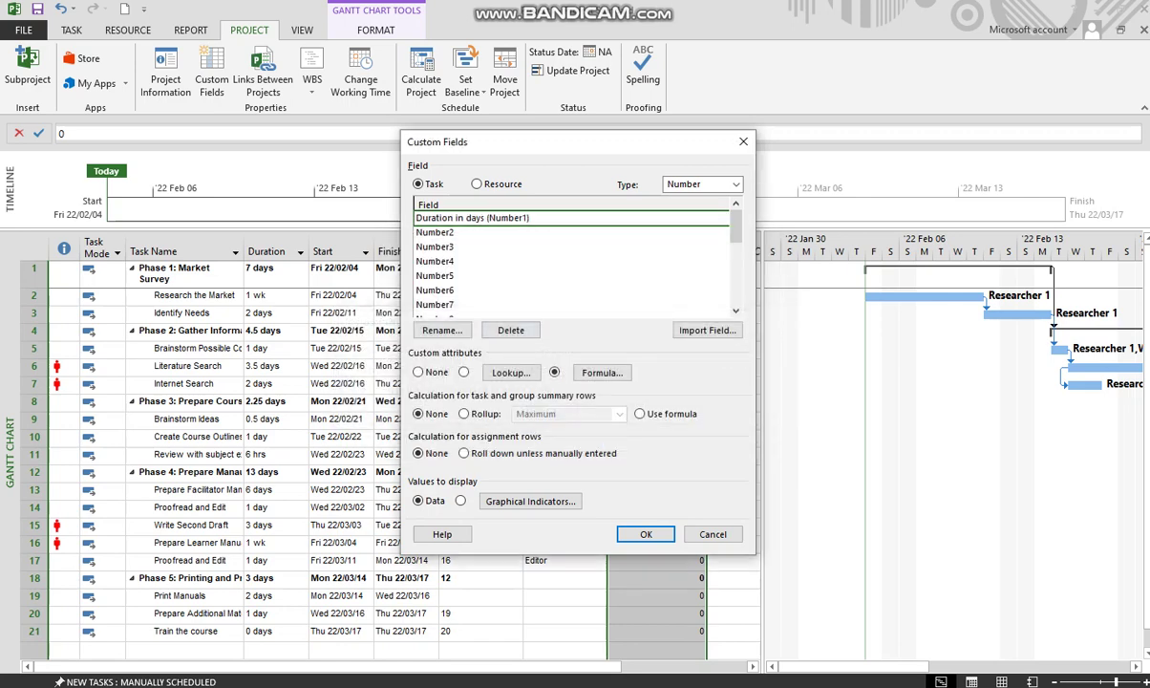
{"action": "key", "text": "Return"}
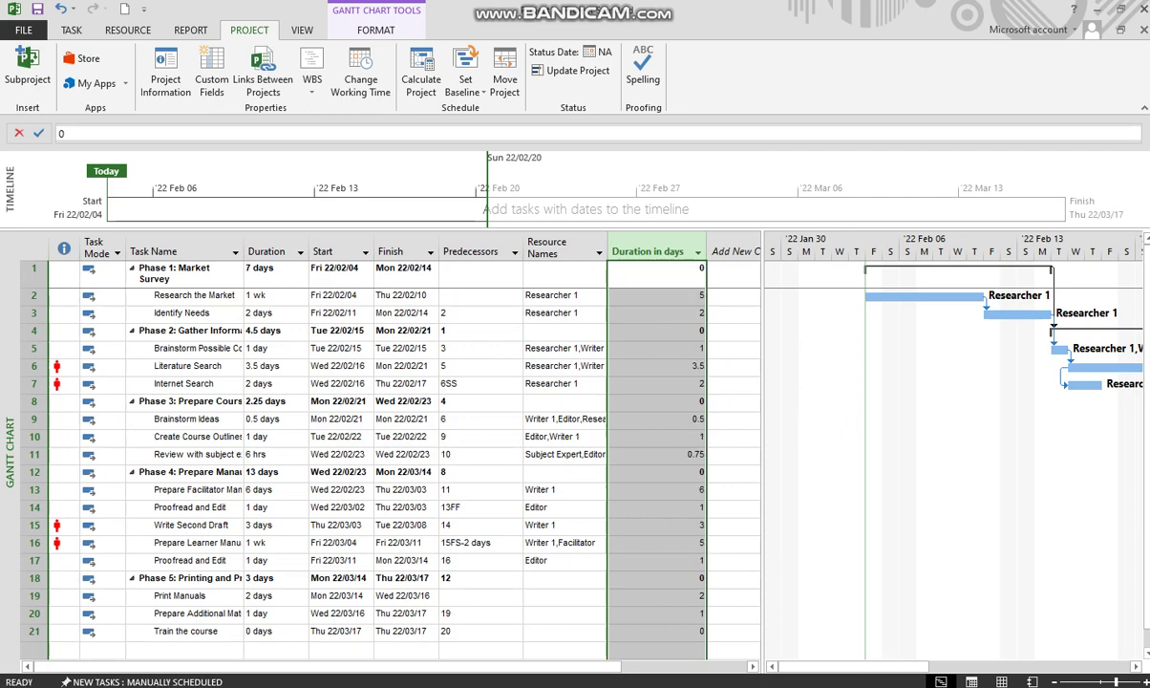
Compare the Duration in days values with the durations of the Research the Market and Identify Needs tasks
{"action": "left_click", "coordinate": [655, 295]}
{"action": "left_click", "coordinate": [271, 296]}
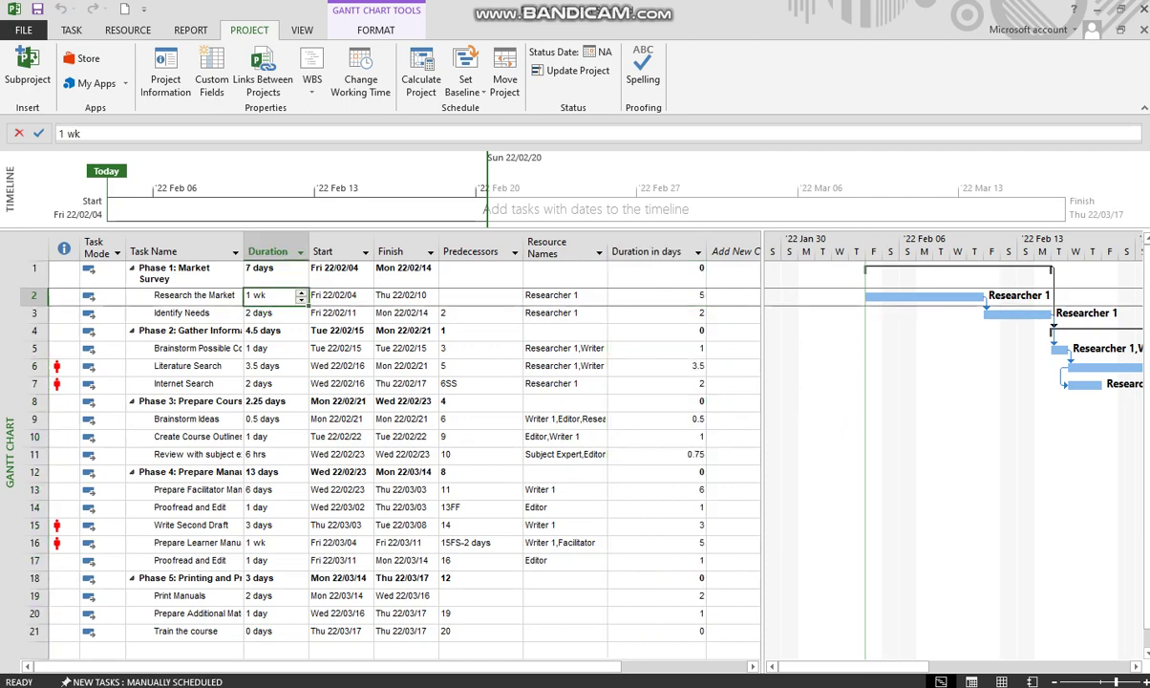
{"action": "left_click", "coordinate": [655, 312]}
{"action": "left_click", "coordinate": [271, 312]}
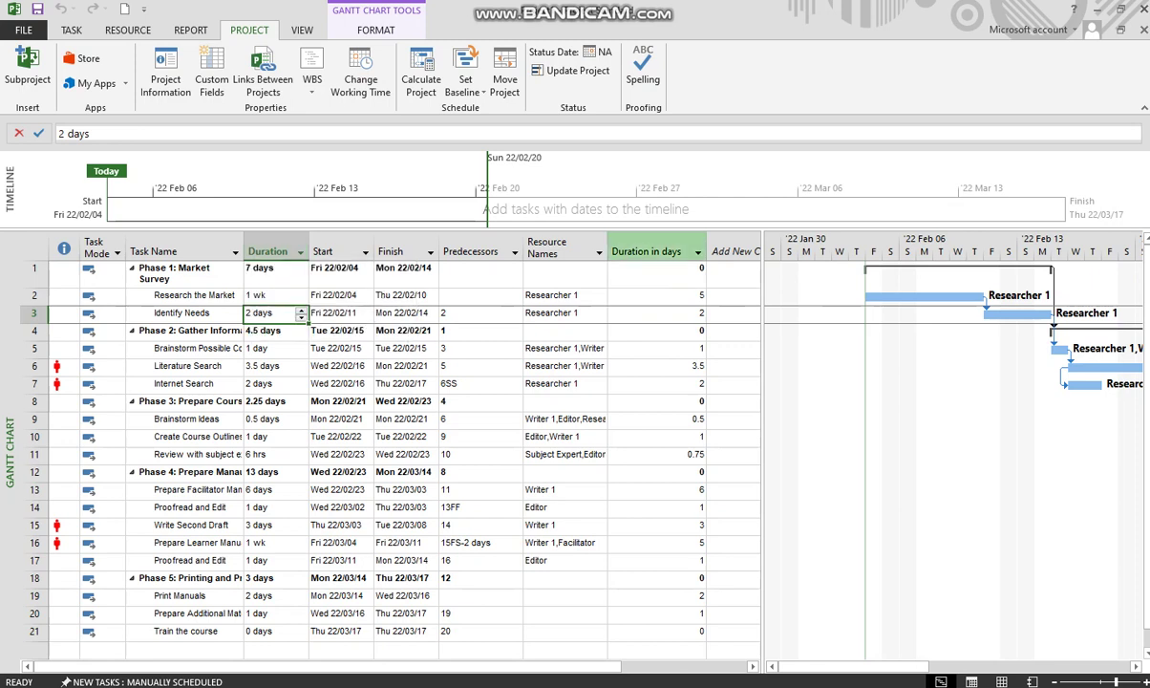
Set the Duration in days field to use its formula for task and group summary rows as well
{"action": "left_click", "coordinate": [648, 251]}
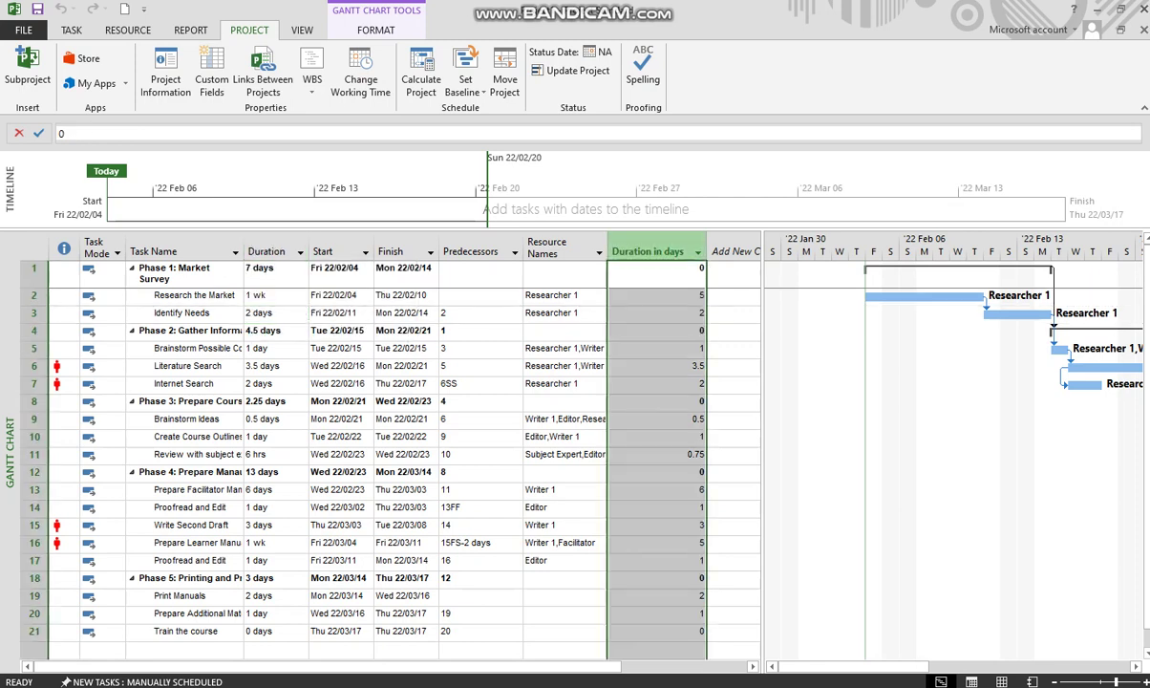
{"action": "left_click_drag", "start_coordinate": [762, 439], "coordinate": [911, 439]}
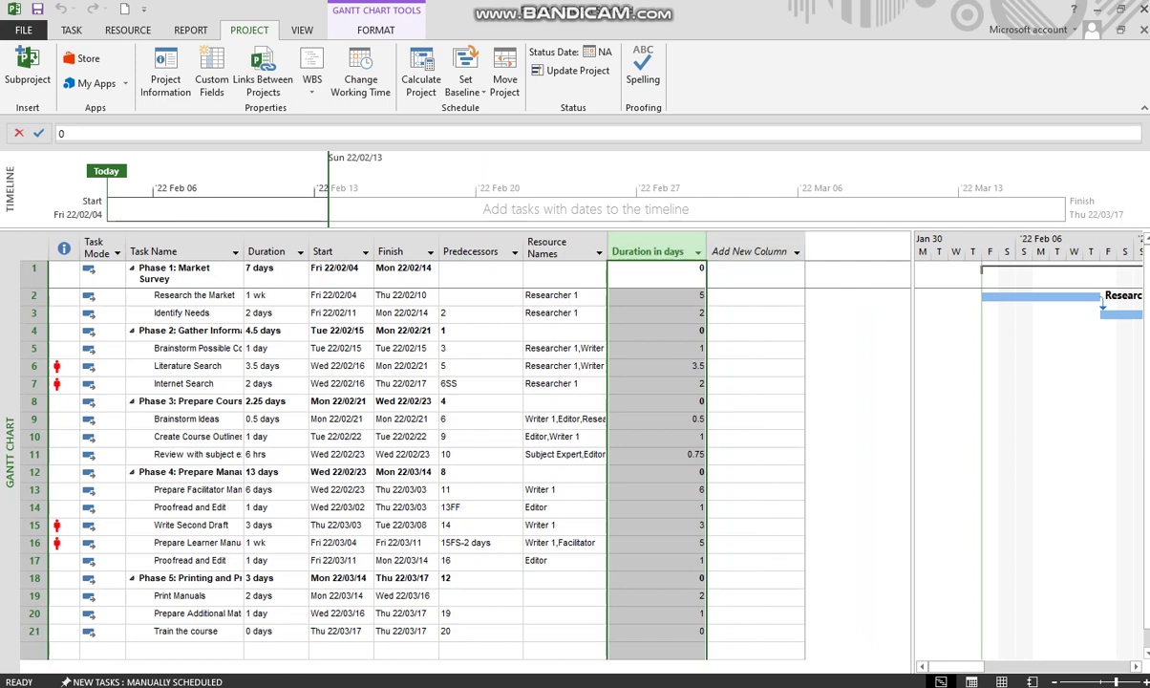
{"action": "left_click", "coordinate": [656, 272]}
{"action": "left_click", "coordinate": [667, 251]}
{"action": "right_click", "coordinate": [667, 251]}
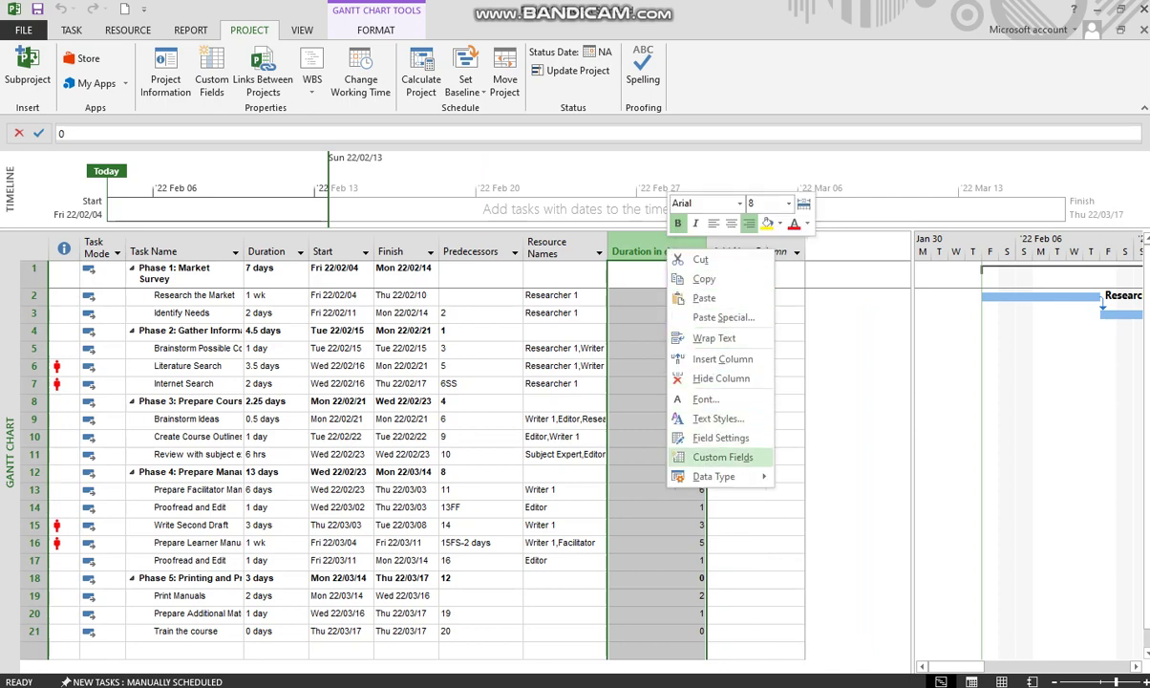
{"action": "left_click", "coordinate": [723, 456]}
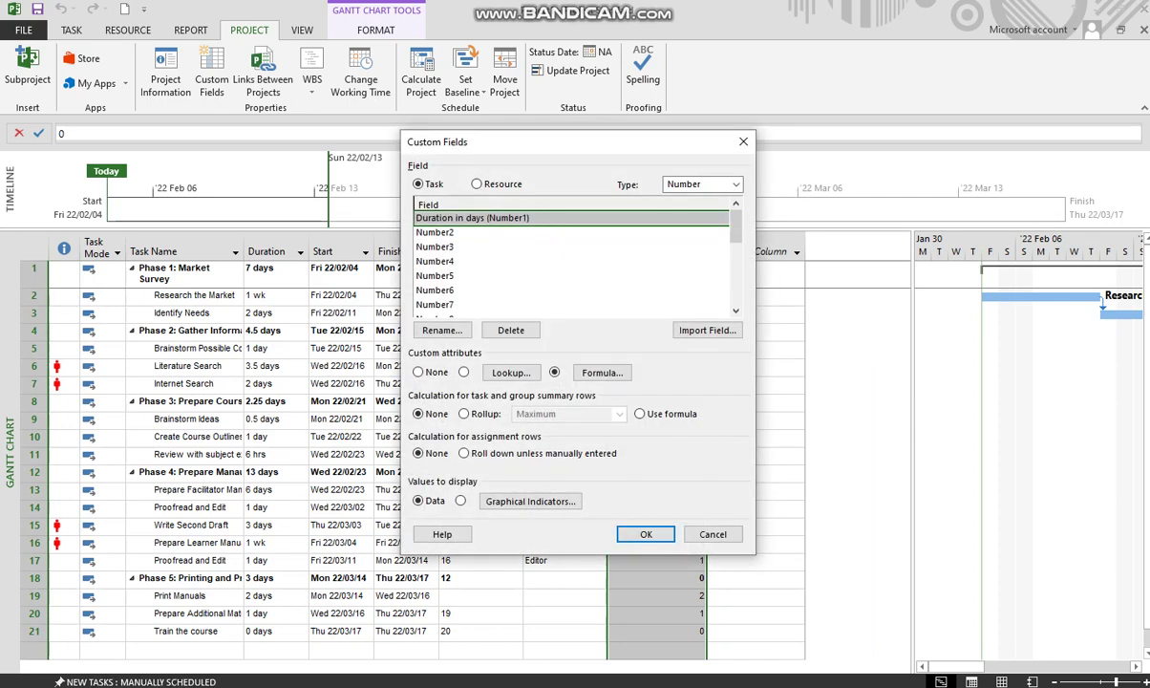
{"action": "left_click", "coordinate": [639, 413]}
{"action": "left_click", "coordinate": [646, 534]}
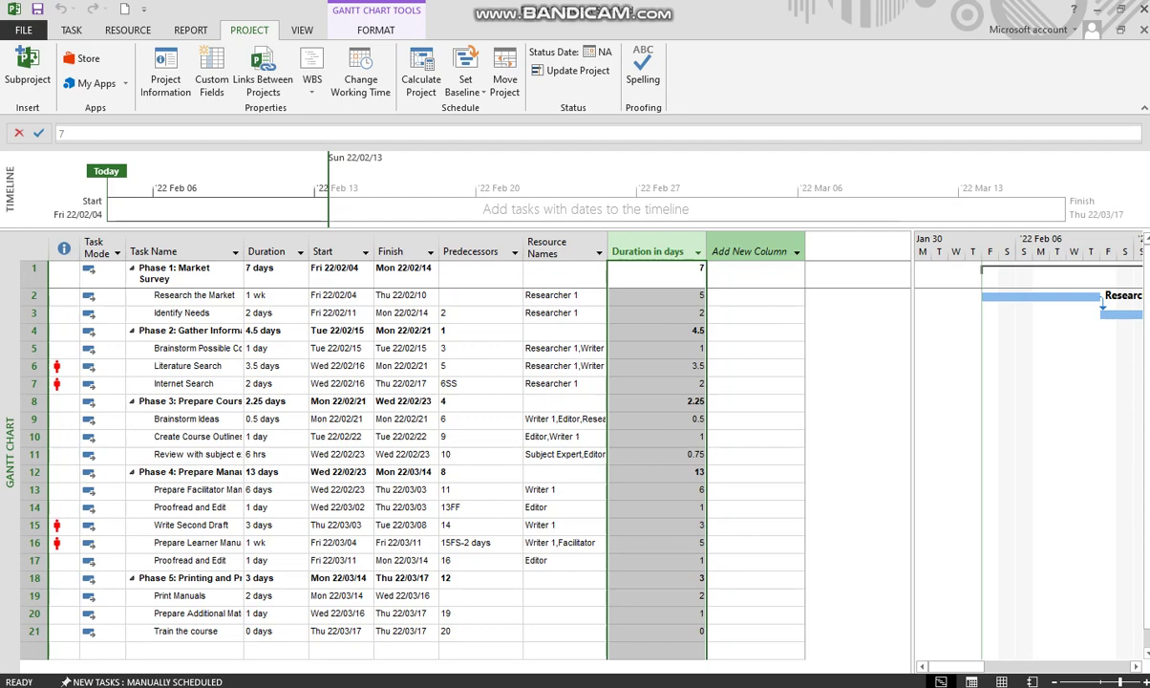
Add the Number2 field as a new column after Duration in days
{"action": "left_click", "coordinate": [748, 252]}
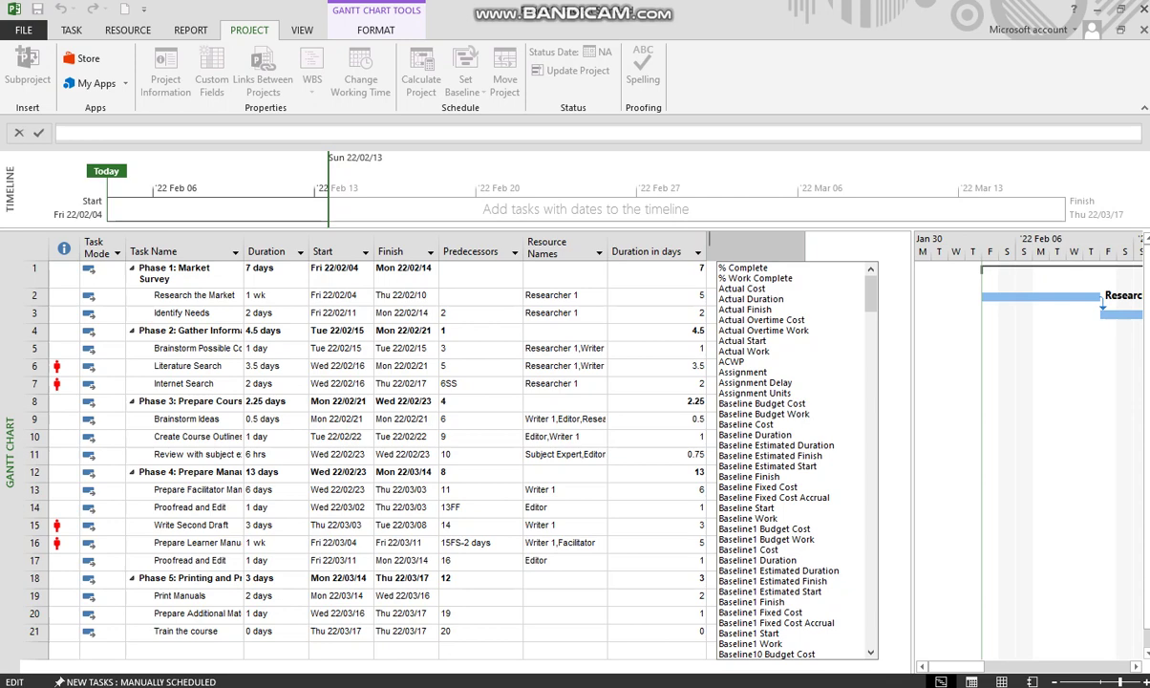
{"action": "type", "text": "number1 ( Duration in days"}
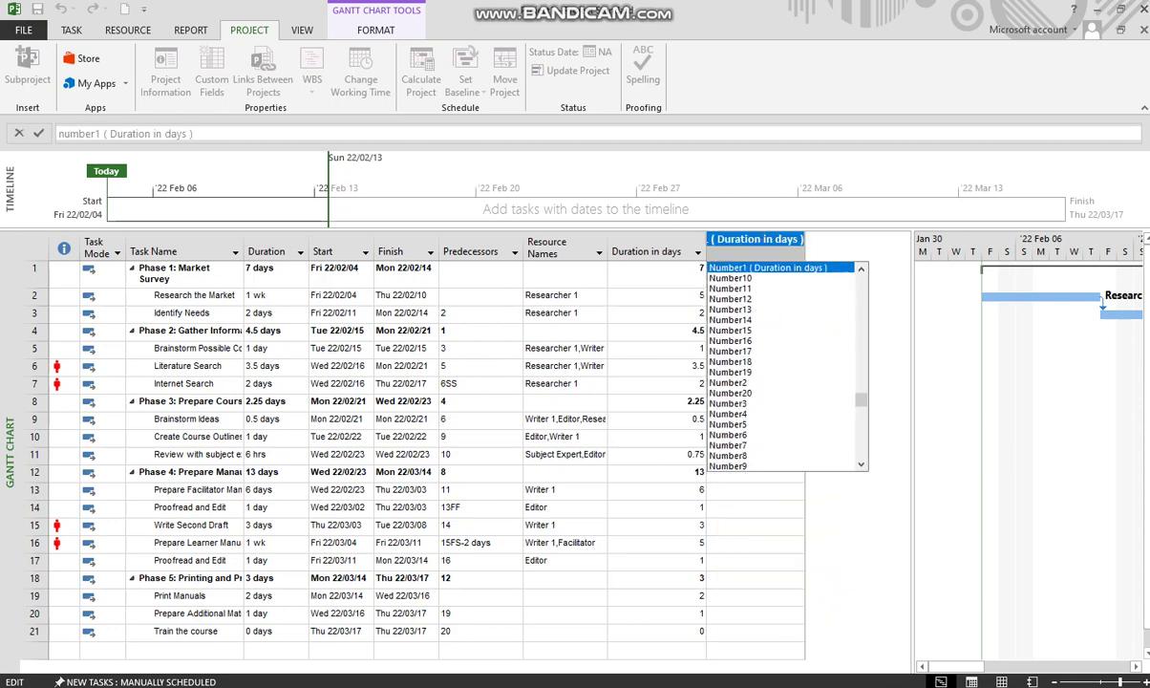
{"action": "key", "text": "Return"}
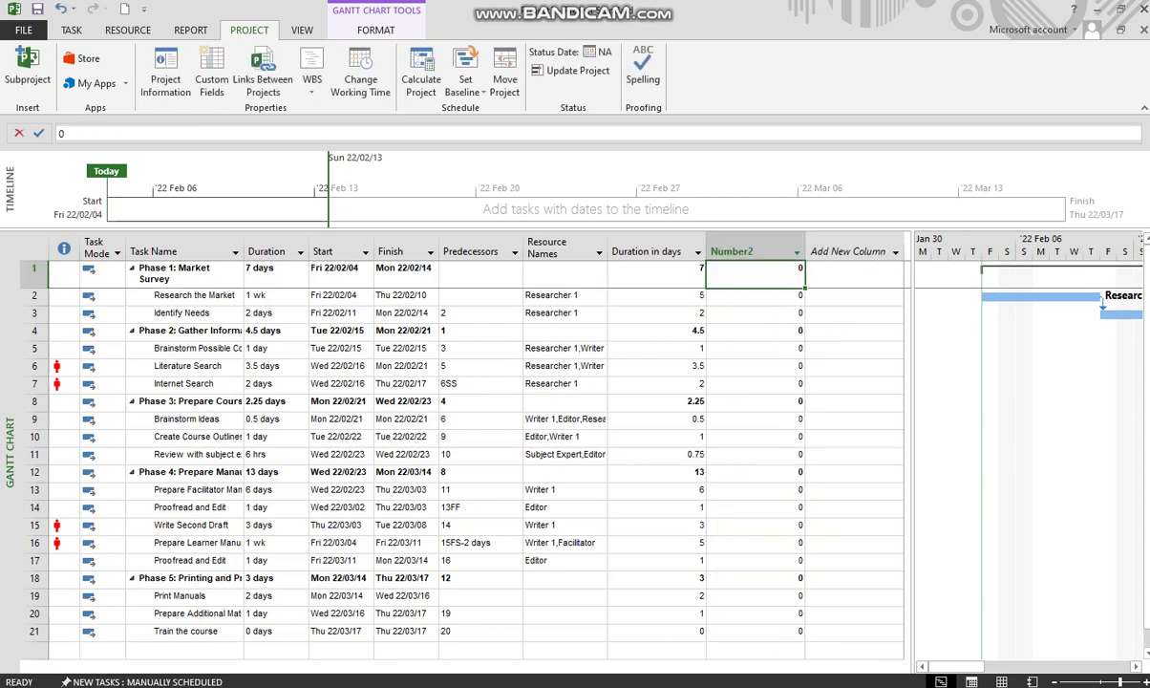
Rename the Number2 custom field as "Elapsed Days"
{"action": "right_click", "coordinate": [742, 251]}
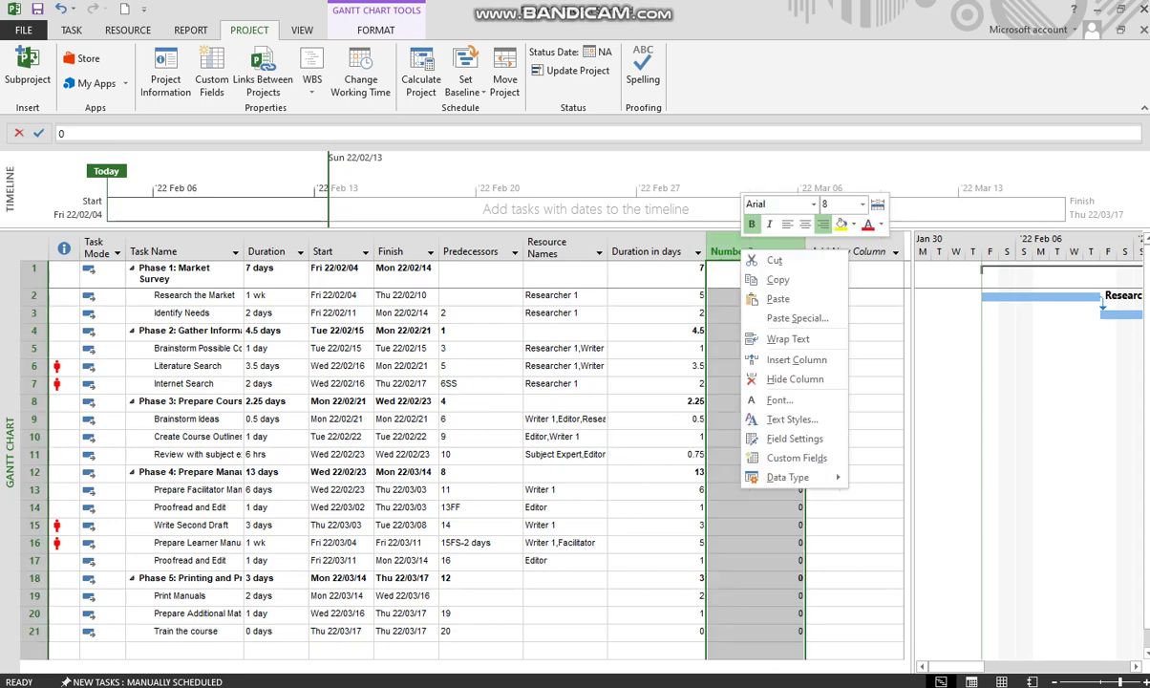
{"action": "left_click", "coordinate": [796, 457]}
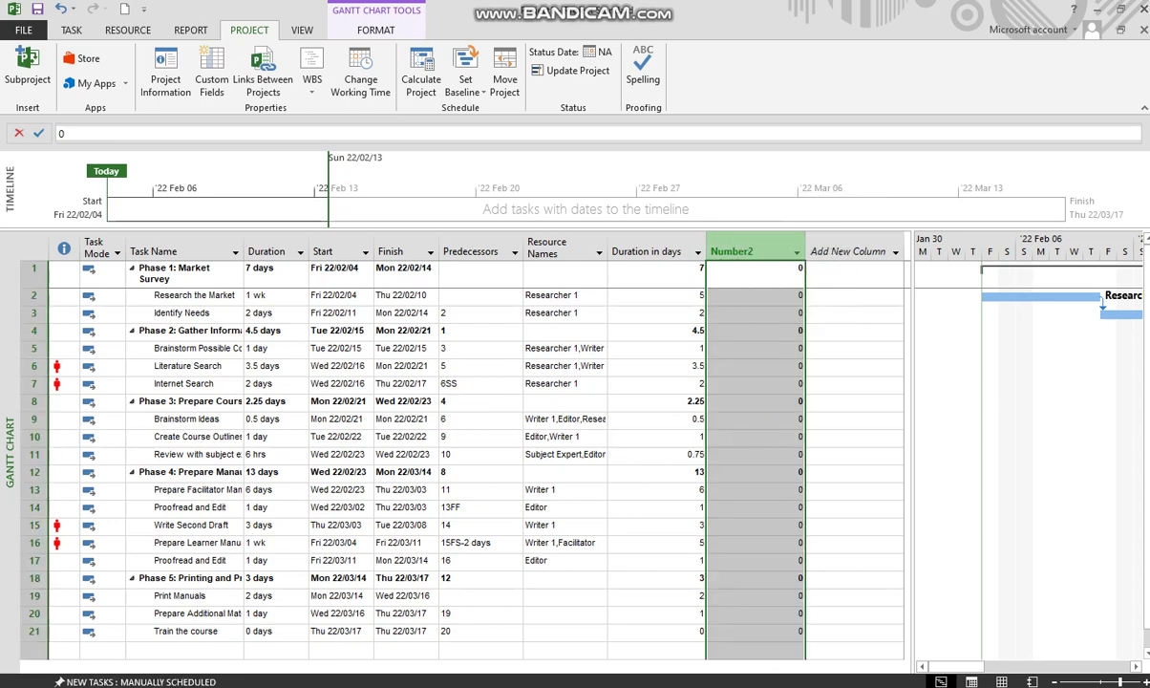
{"action": "left_click", "coordinate": [442, 330]}
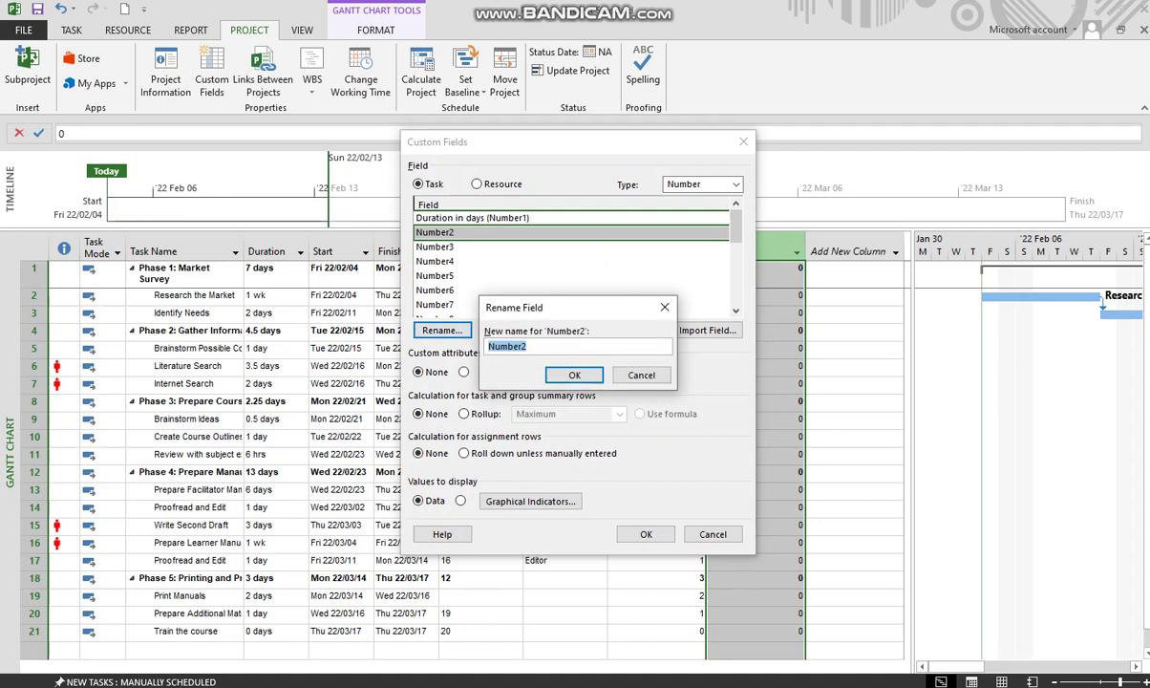
{"action": "type", "text": "Elapsed Days"}
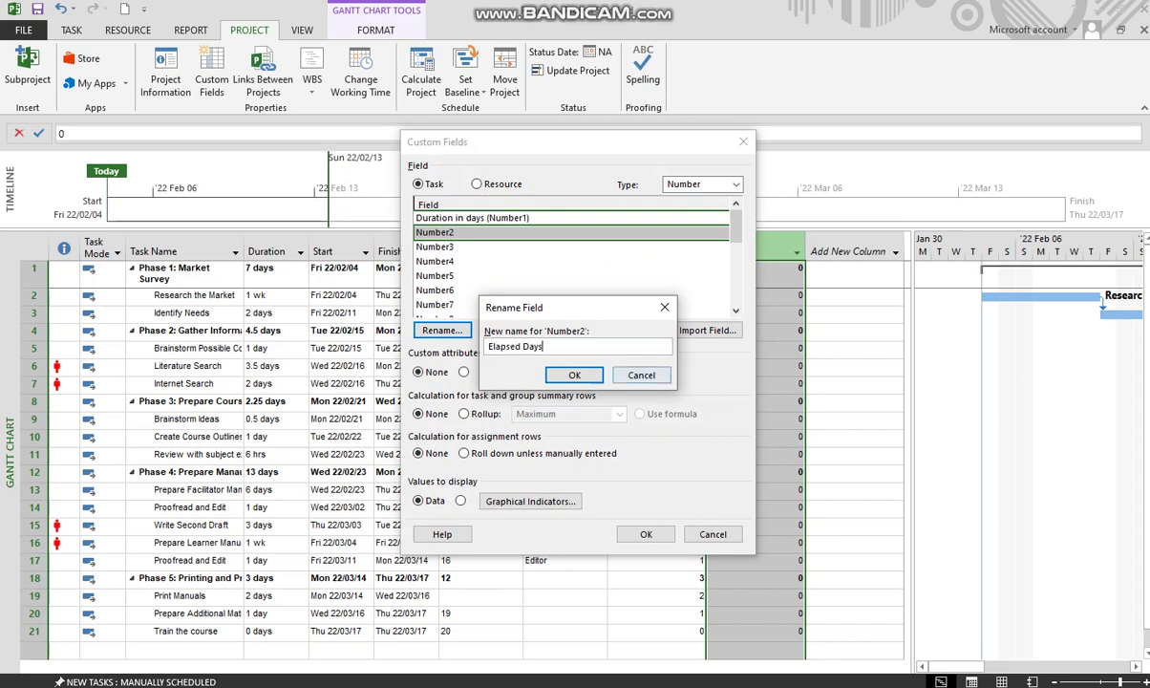
{"action": "key", "text": "Return"}
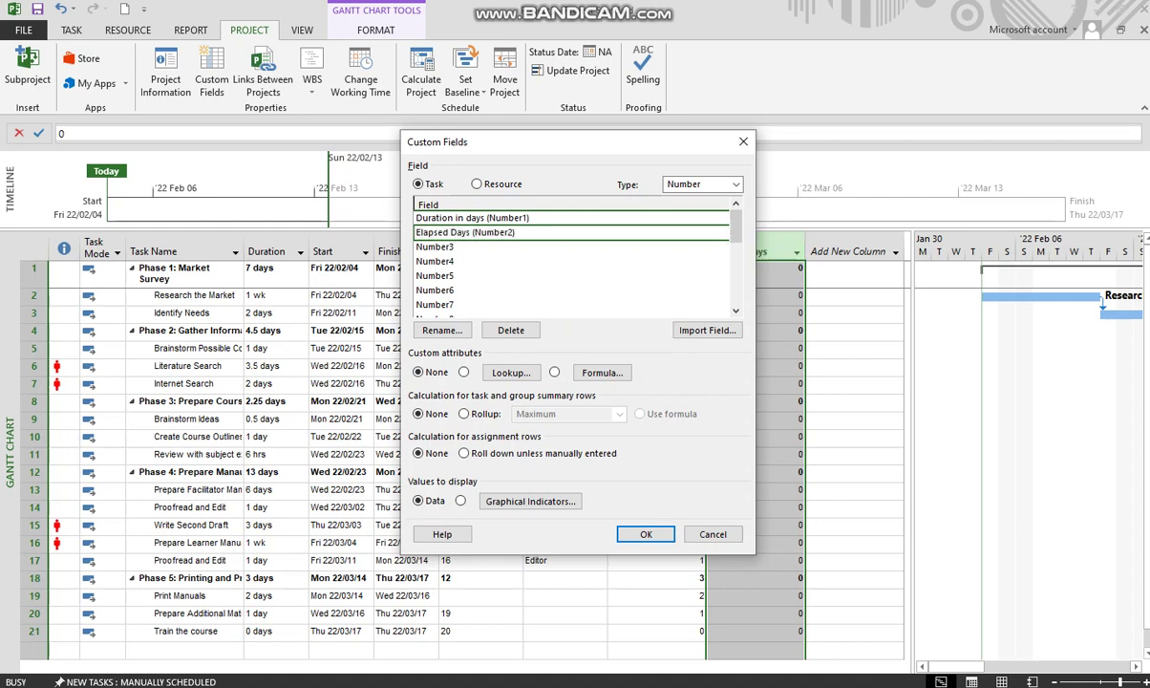
Make Elapsed Days a formula field and paste in the copied formula based on Baseline Duration, Baseline Start and Status Date
{"action": "left_click", "coordinate": [554, 371]}
{"action": "left_click", "coordinate": [552, 403]}
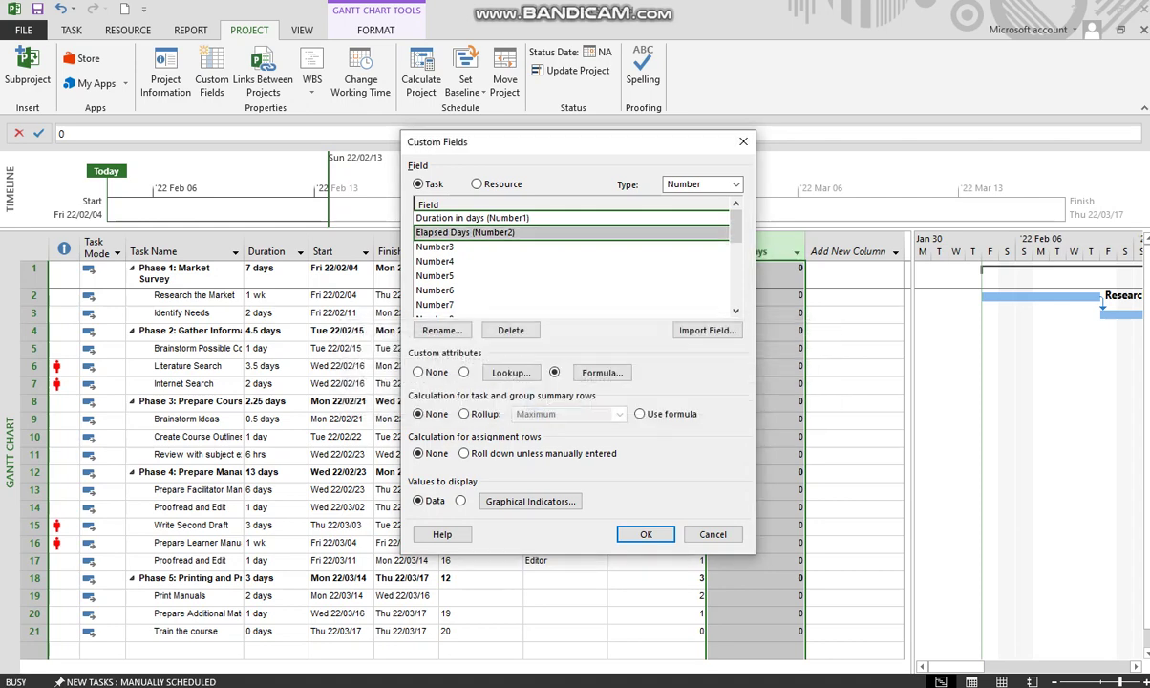
{"action": "left_click", "coordinate": [602, 372]}
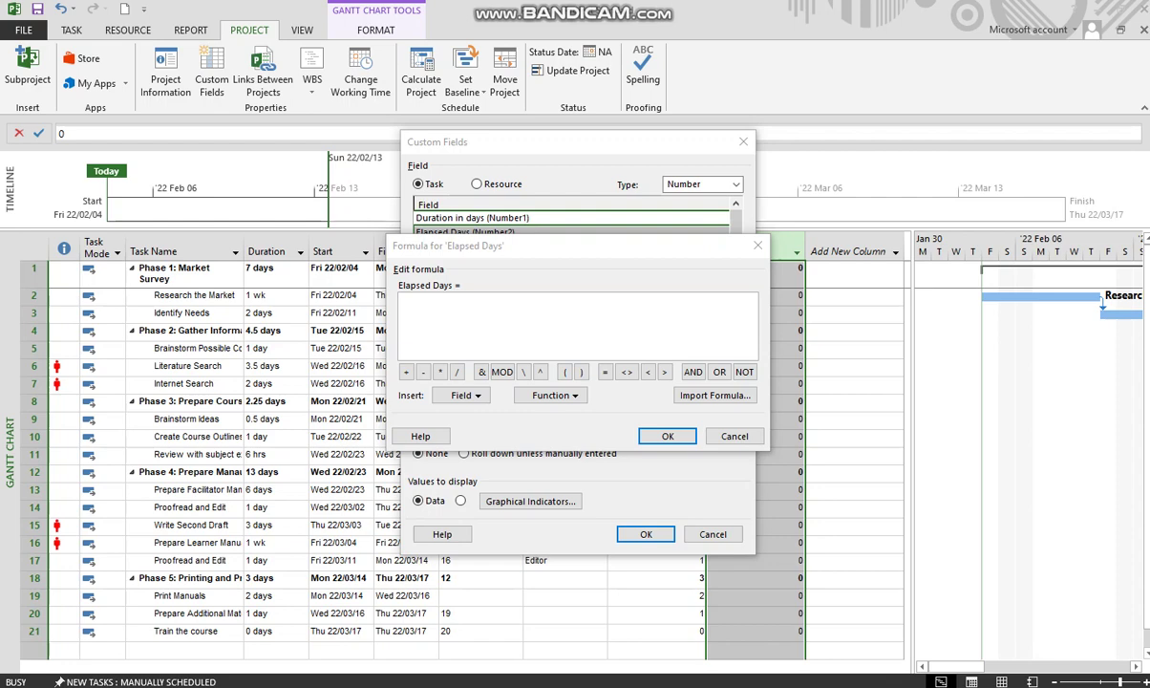
{"action": "key", "text": "alt+Tab"}
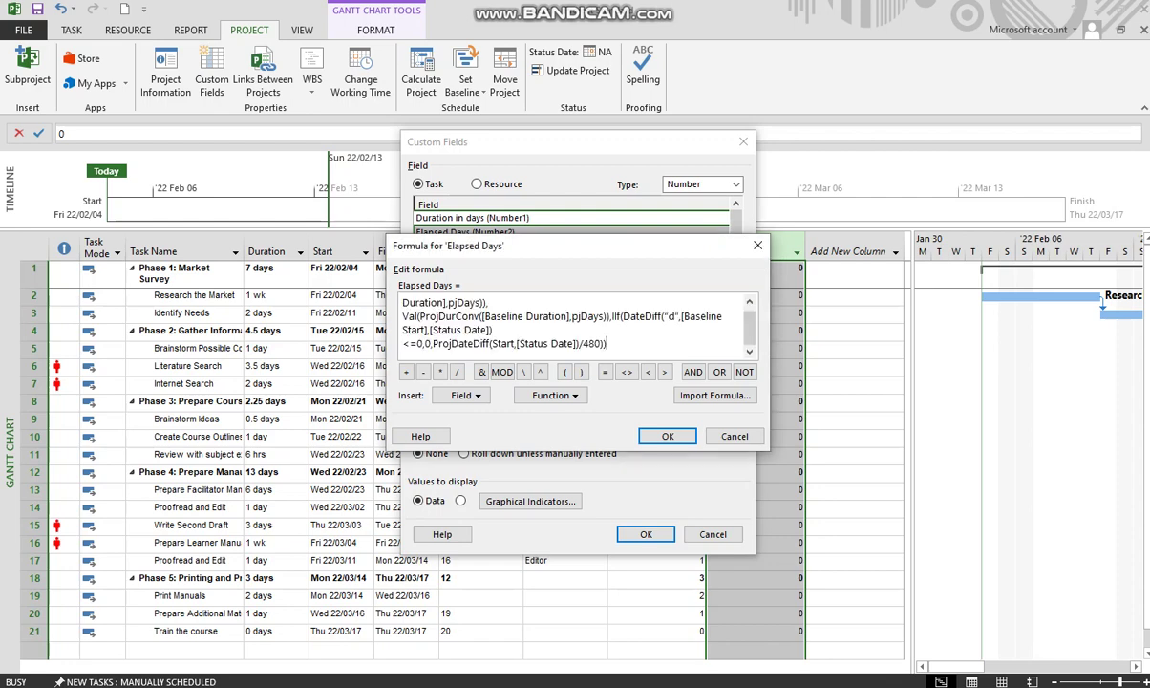
{"action": "key", "text": "ctrl+v"}
{"action": "key", "text": "Return"}
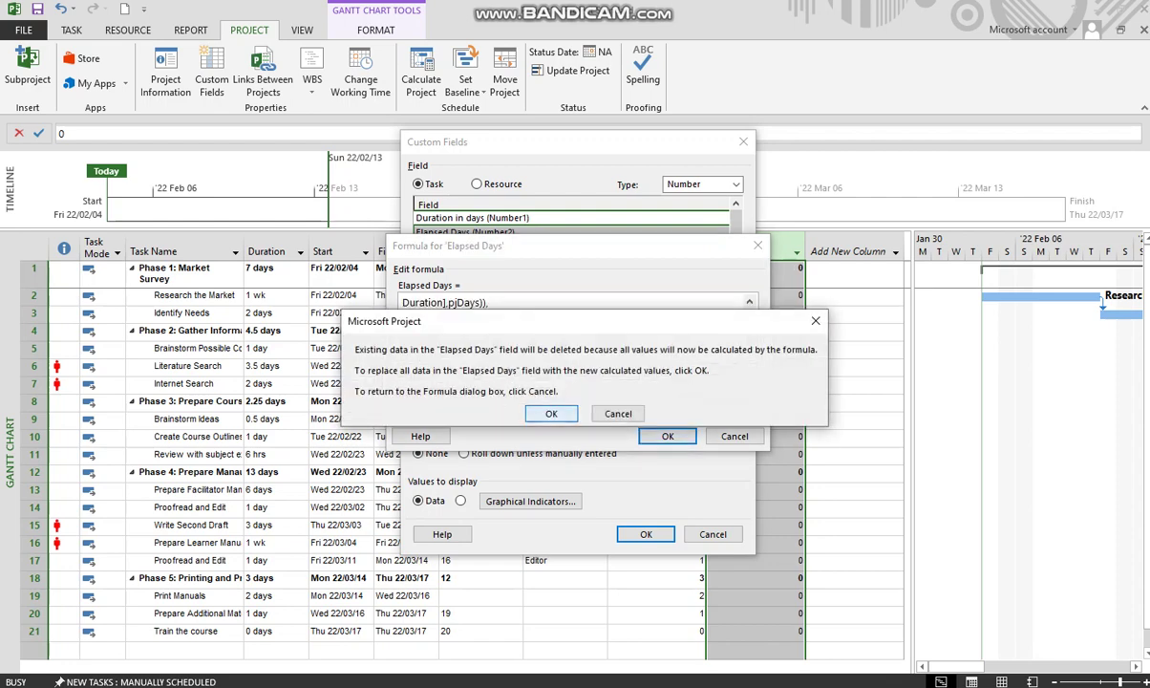
{"action": "key", "text": "Return"}
{"action": "key", "text": "Return"}
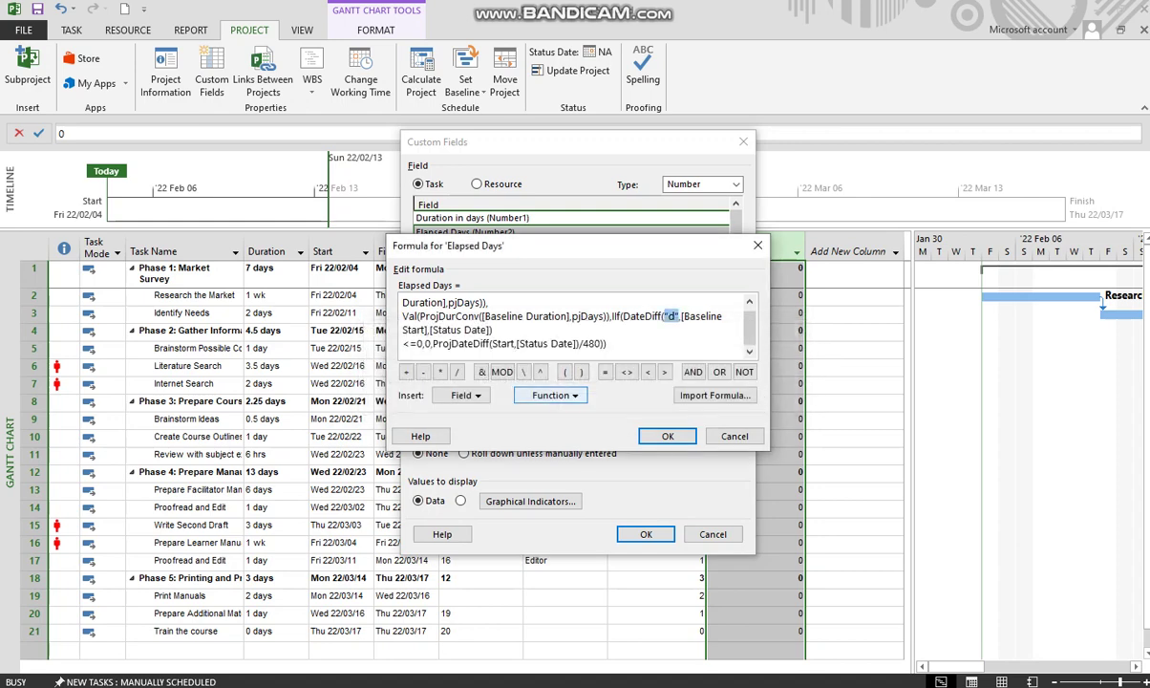
Retype the "d" argument of DateDiff with straight quotation marks in the Elapsed Days formula and apply the field settings
{"action": "left_click", "coordinate": [679, 316]}
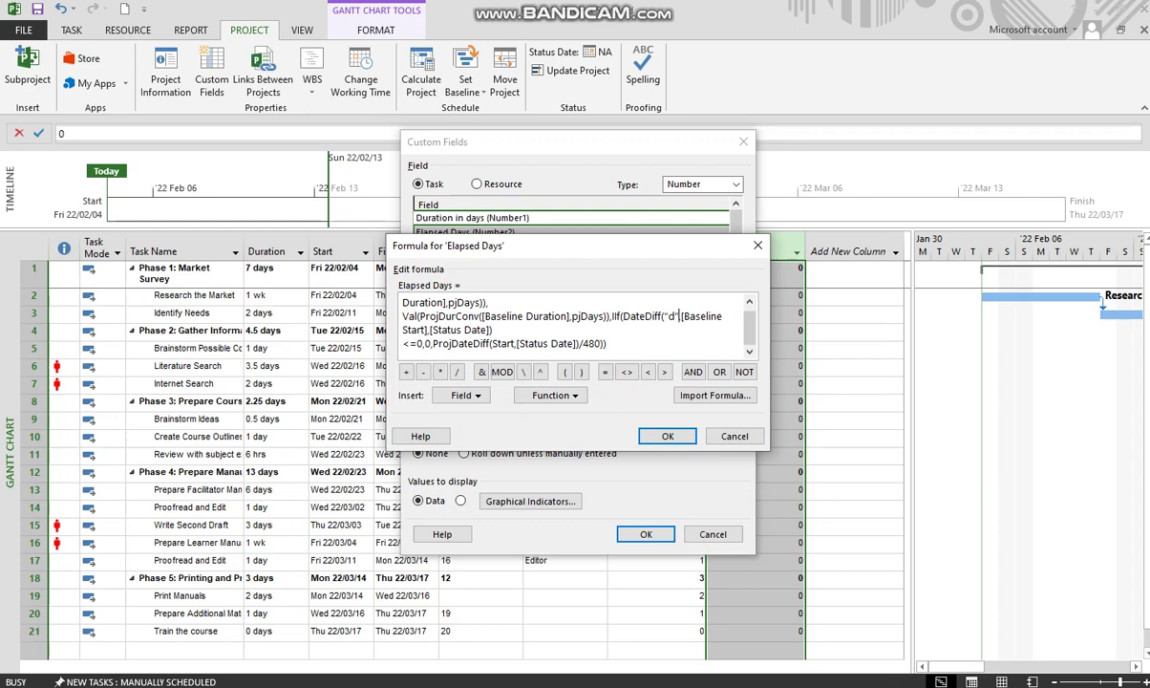
{"action": "key", "text": "BackSpace"}
{"action": "key", "text": "BackSpace"}
{"action": "key", "text": "BackSpace"}
{"action": "type", "text": "d"}
{"action": "key", "text": "BackSpace"}
{"action": "type", "text": "\"d\""}
{"action": "key", "text": "Return"}
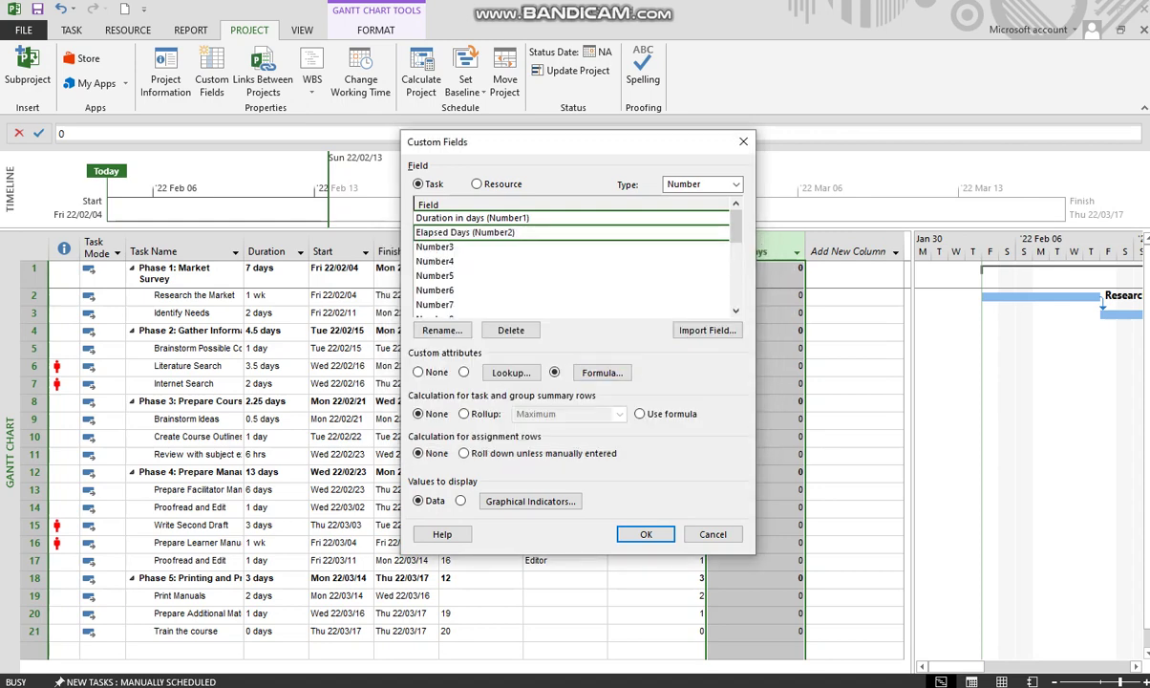
{"action": "key", "text": "Return"}
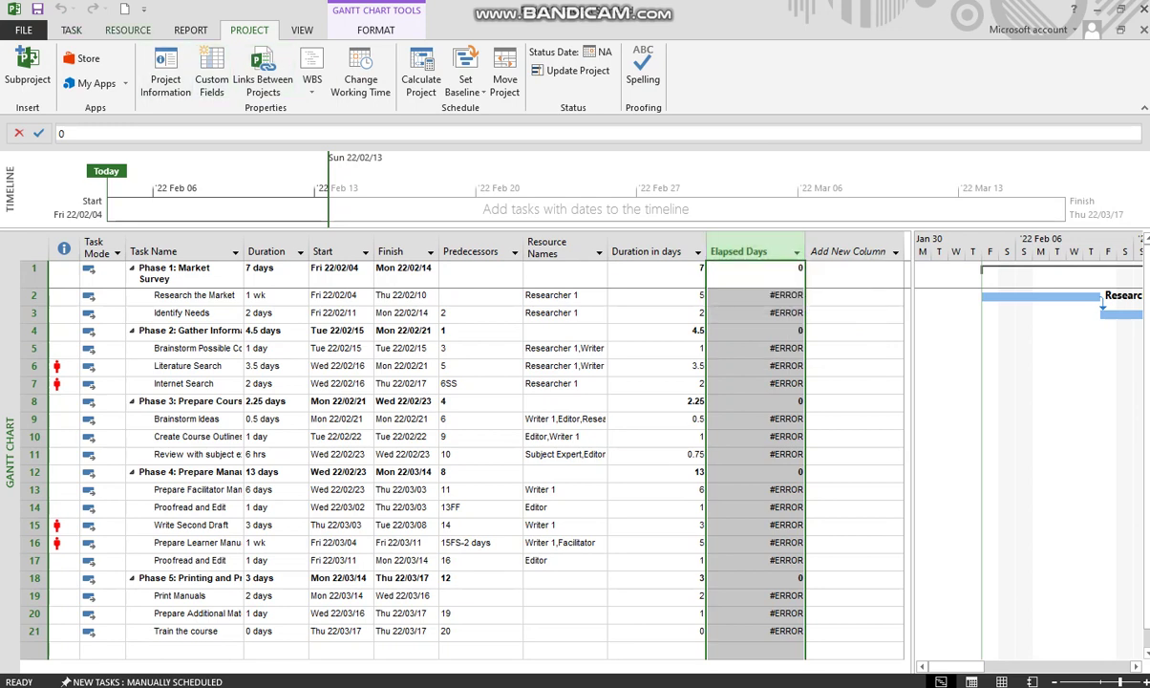
Set the project's status date to today's date, Fri 22/02/04
{"action": "left_click", "coordinate": [165, 79]}
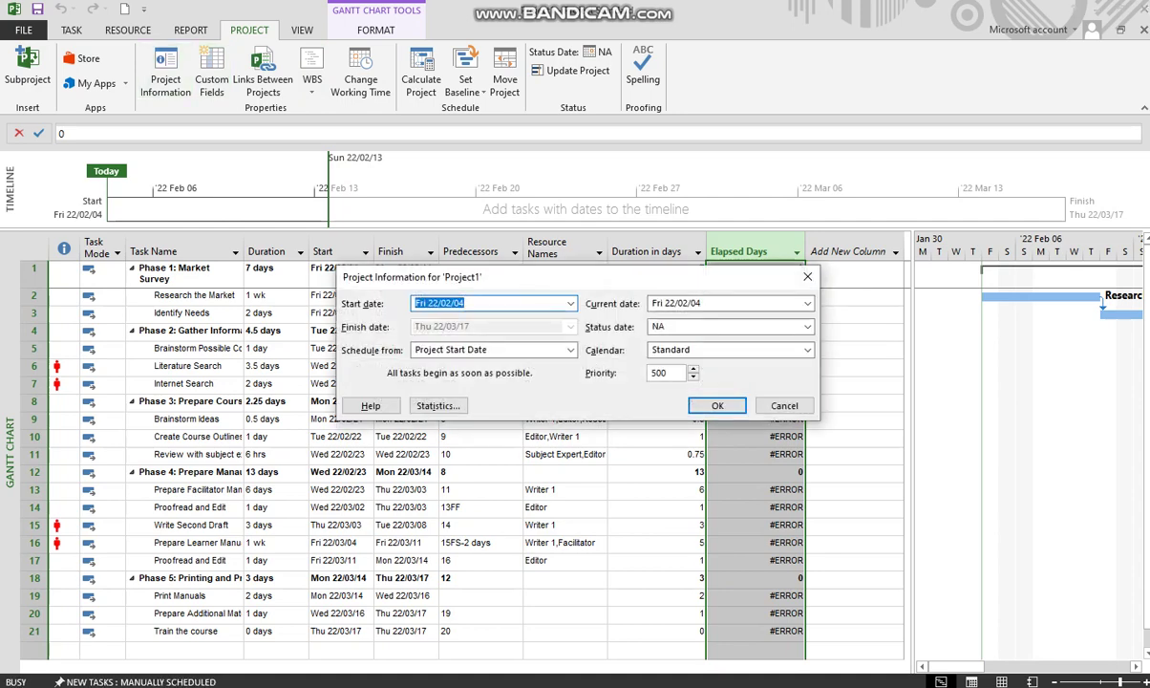
{"action": "left_click", "coordinate": [807, 326]}
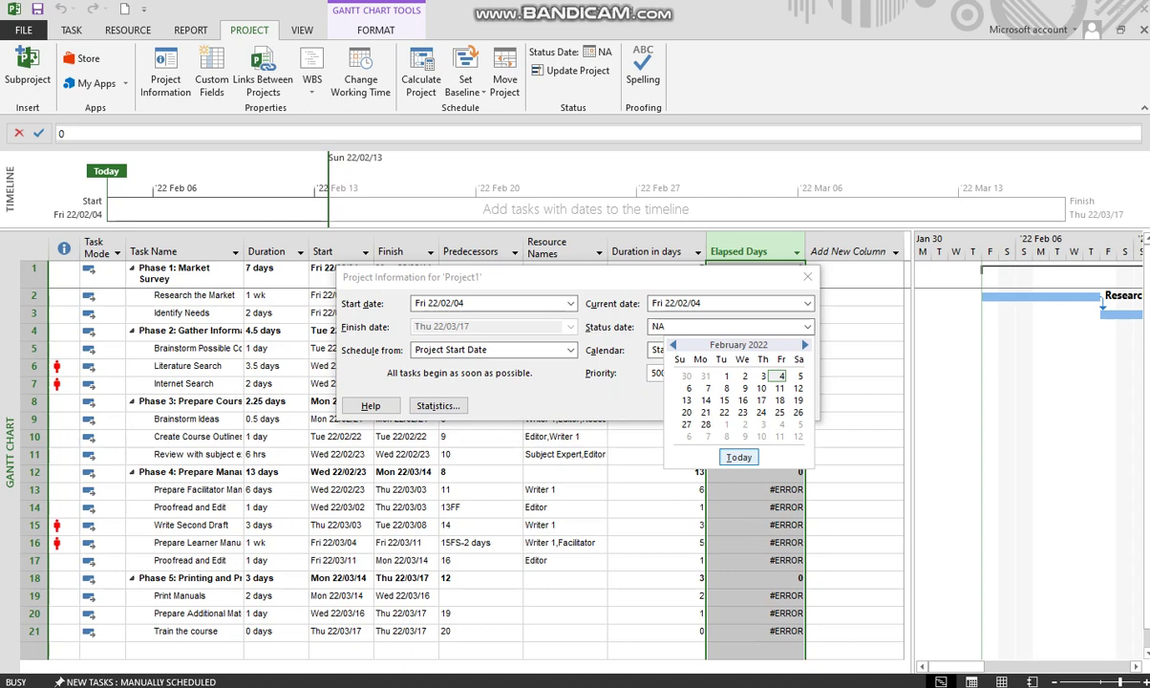
{"action": "left_click", "coordinate": [739, 457]}
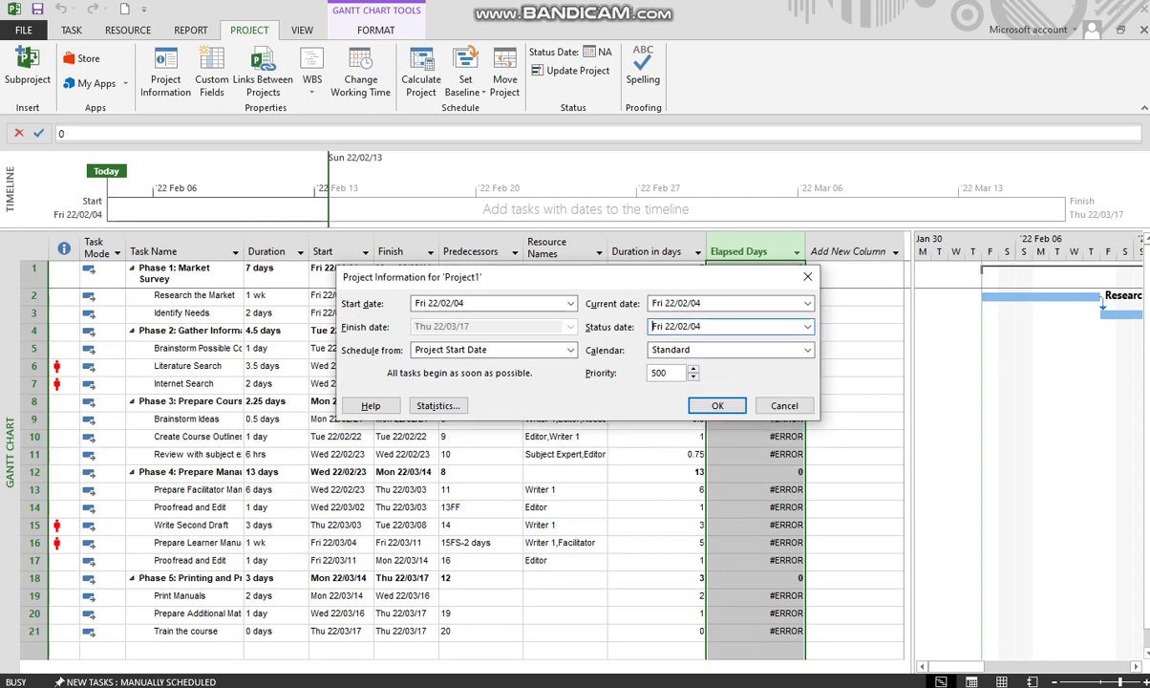
{"action": "key", "text": "Return"}
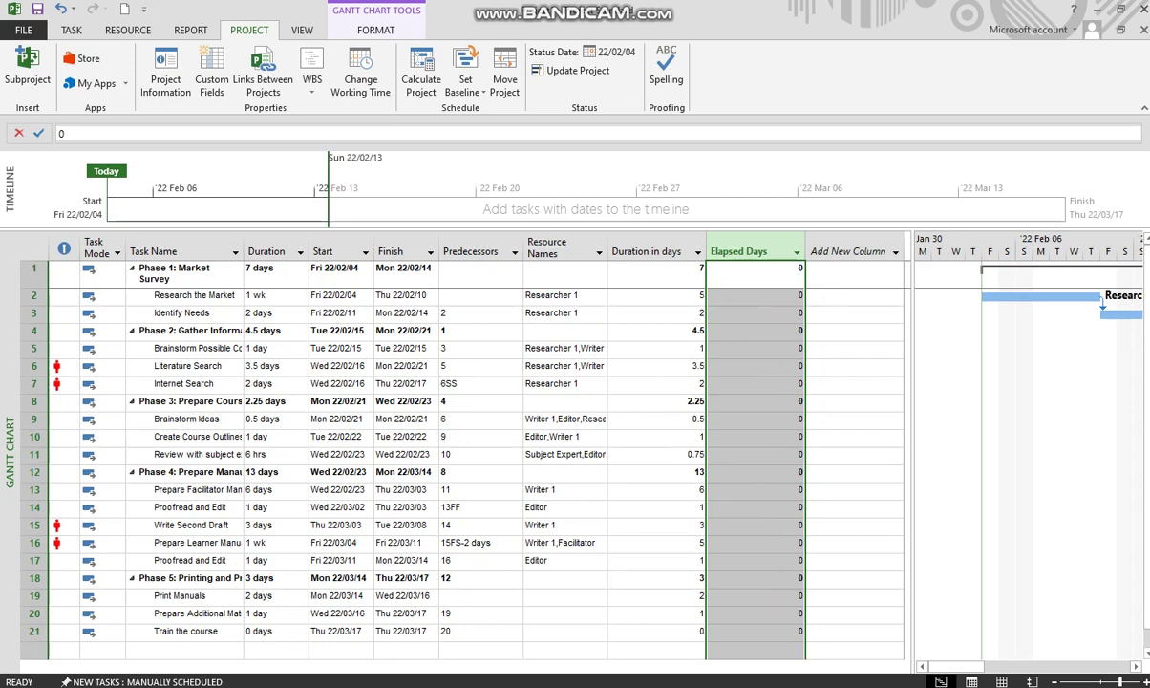
Set the project's start date to Thu 22/02/03
{"action": "left_click", "coordinate": [184, 312]}
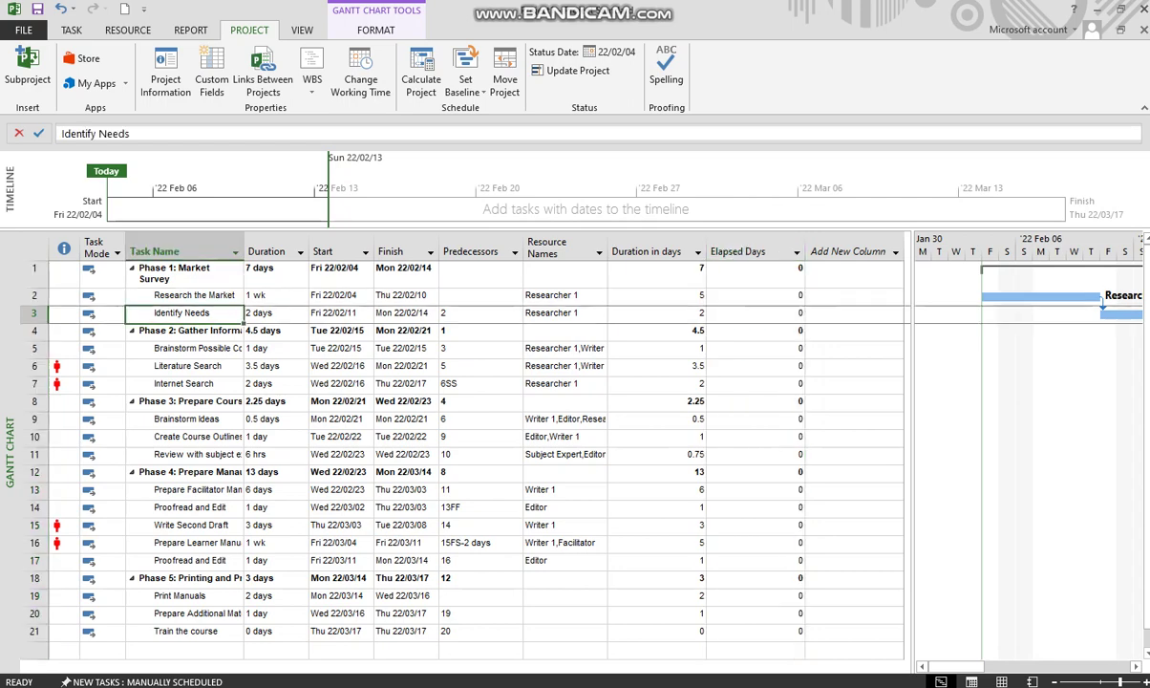
{"action": "left_click", "coordinate": [165, 73]}
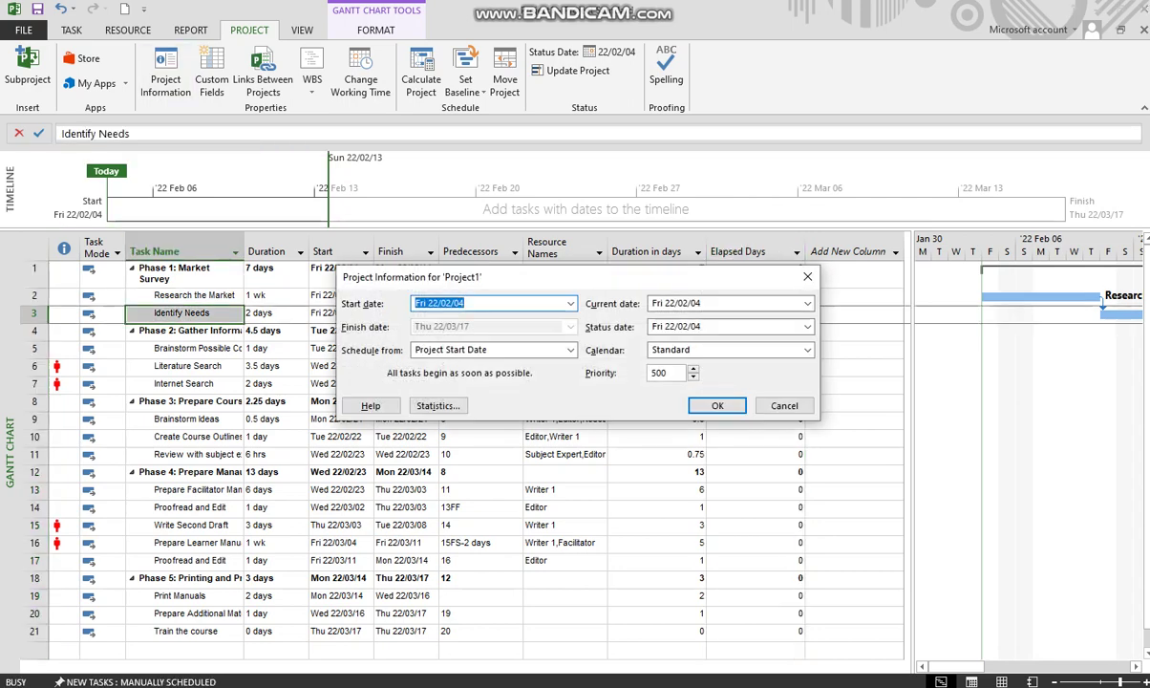
{"action": "left_click", "coordinate": [570, 302]}
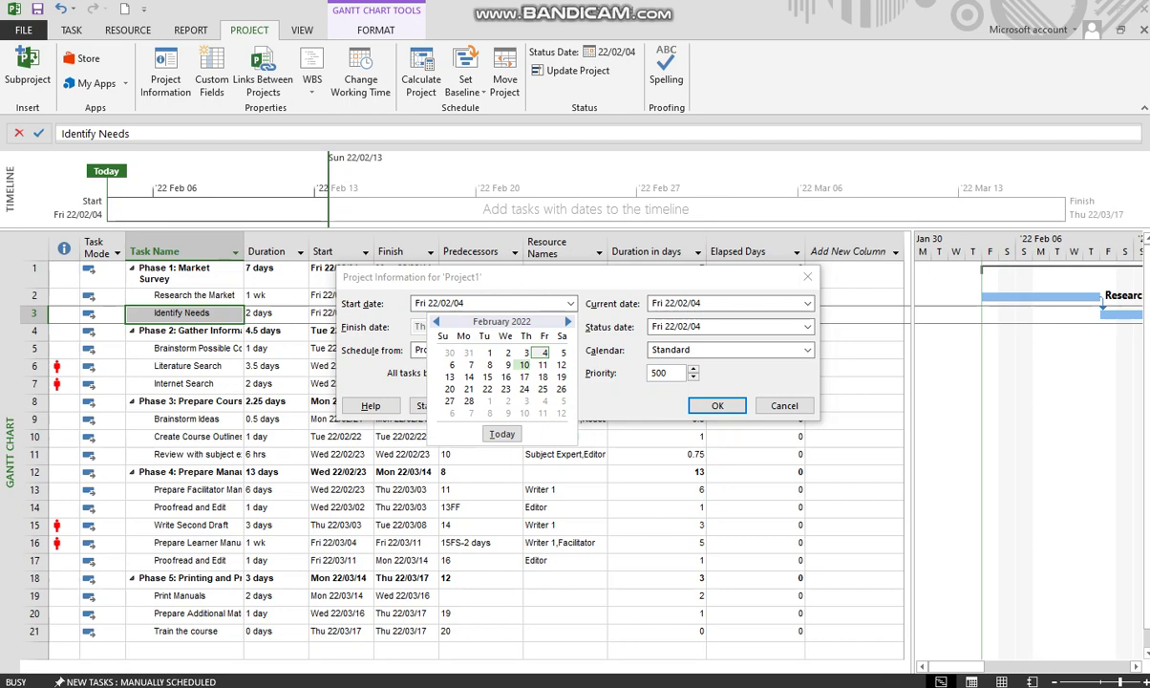
{"action": "left_click", "coordinate": [525, 353]}
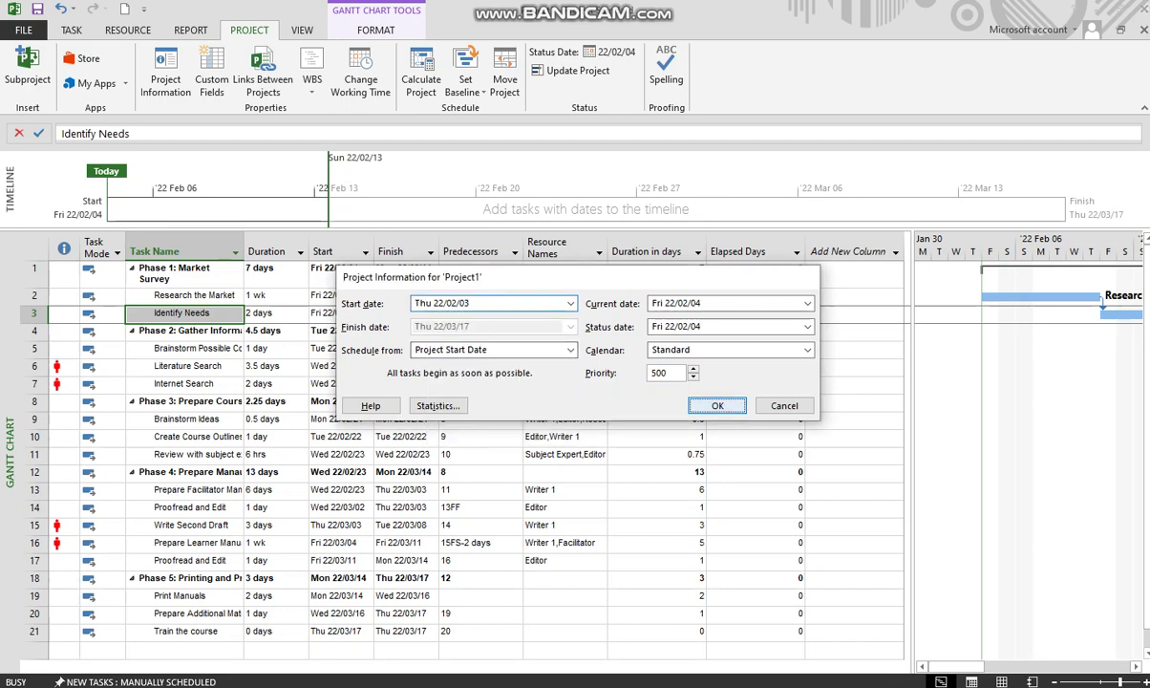
{"action": "key", "text": "Return"}
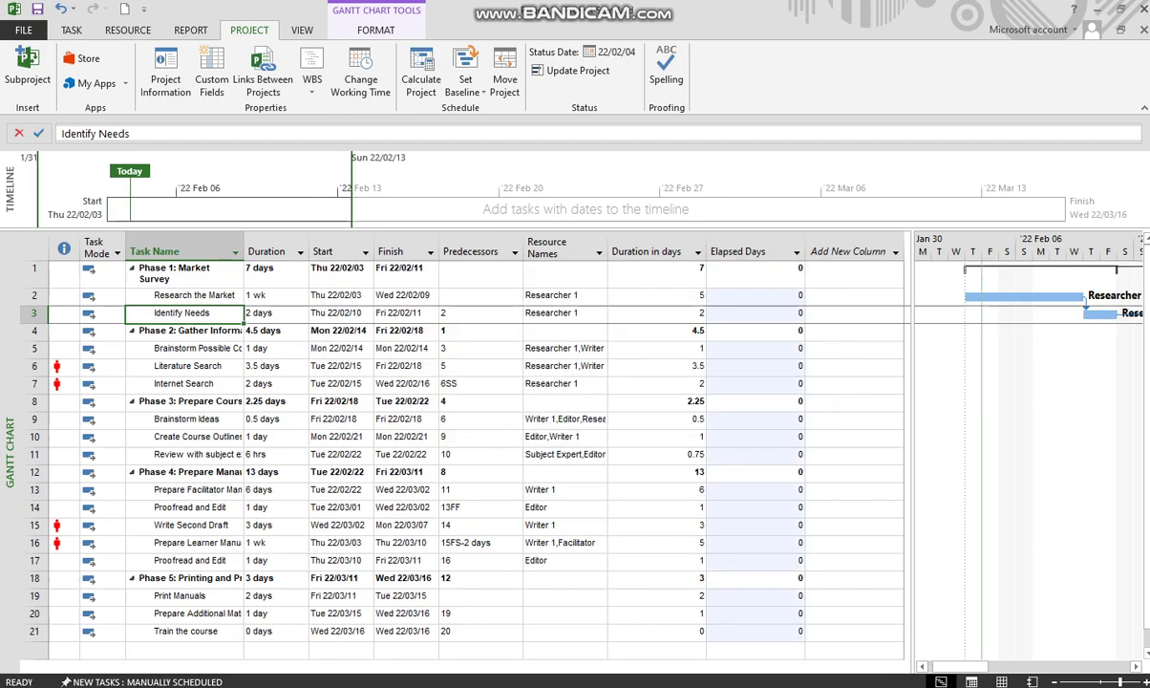
Hide the Elapsed Days column and insert the Elapsed Days (Number2) field again after Duration in days
{"action": "left_click", "coordinate": [754, 295]}
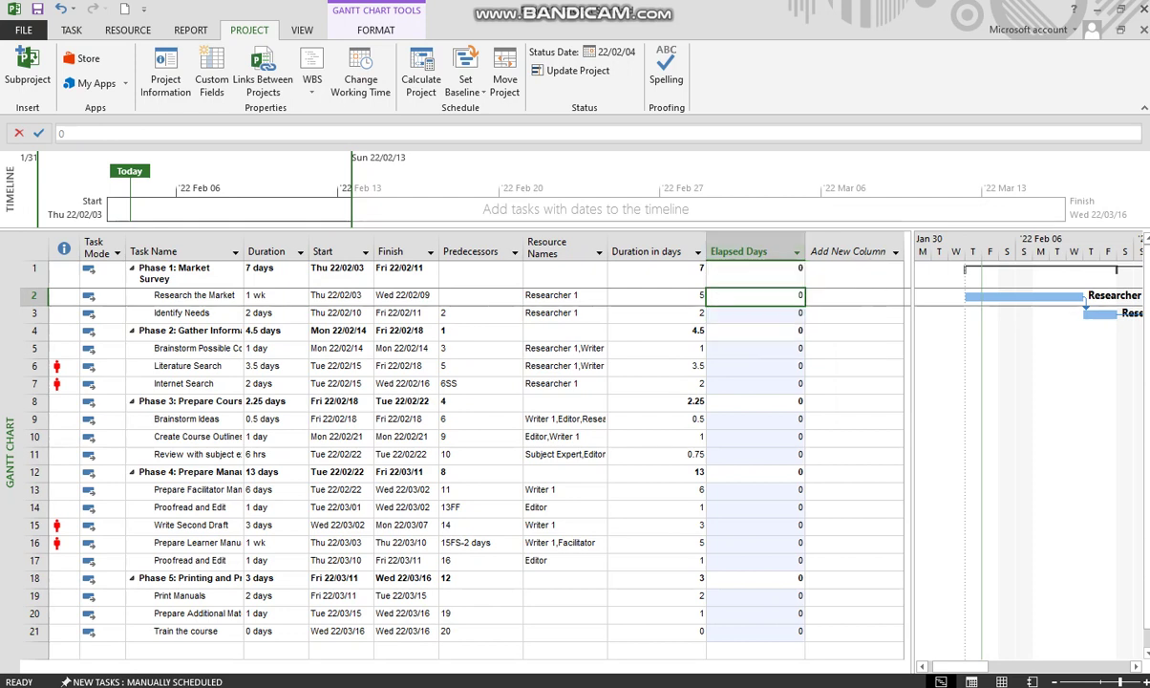
{"action": "key", "text": "Down"}
{"action": "key", "text": "Down"}
{"action": "key", "text": "Down"}
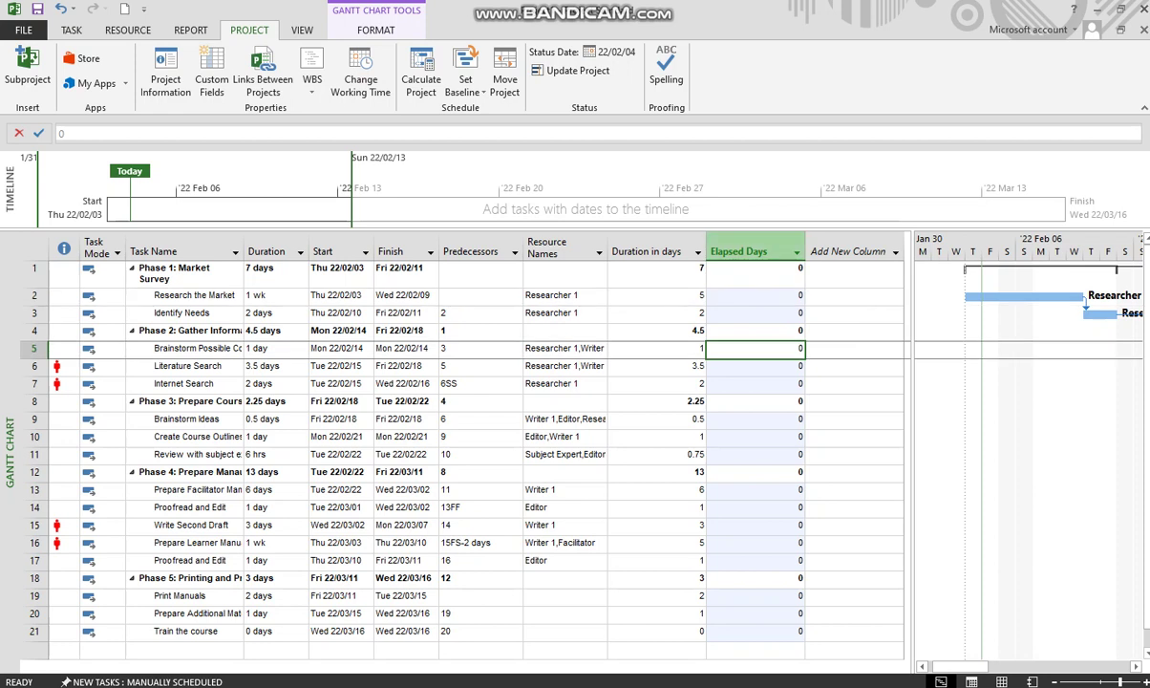
{"action": "left_click", "coordinate": [738, 251]}
{"action": "right_click", "coordinate": [749, 251]}
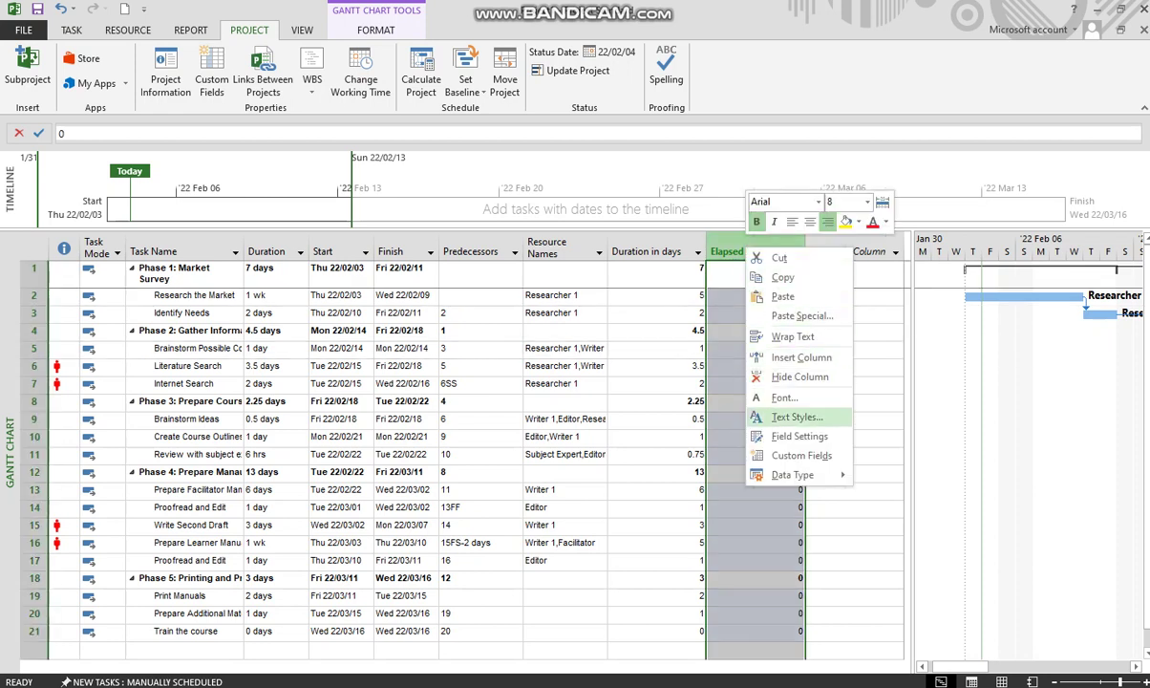
{"action": "left_click", "coordinate": [799, 376]}
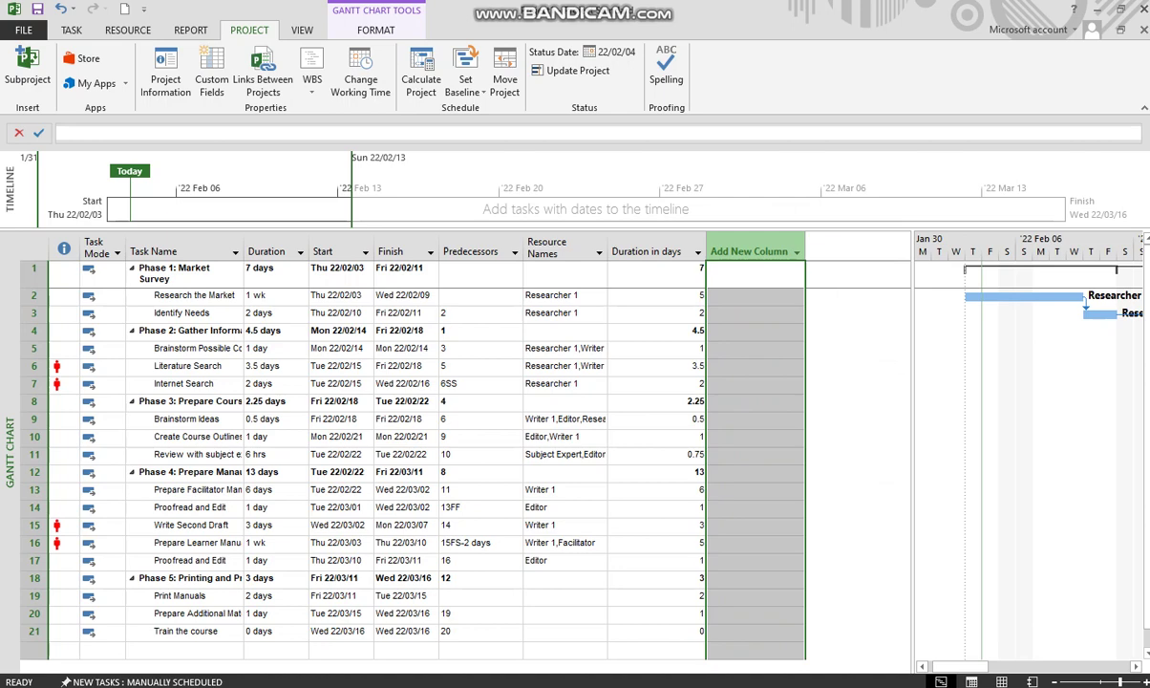
{"action": "right_click", "coordinate": [753, 251]}
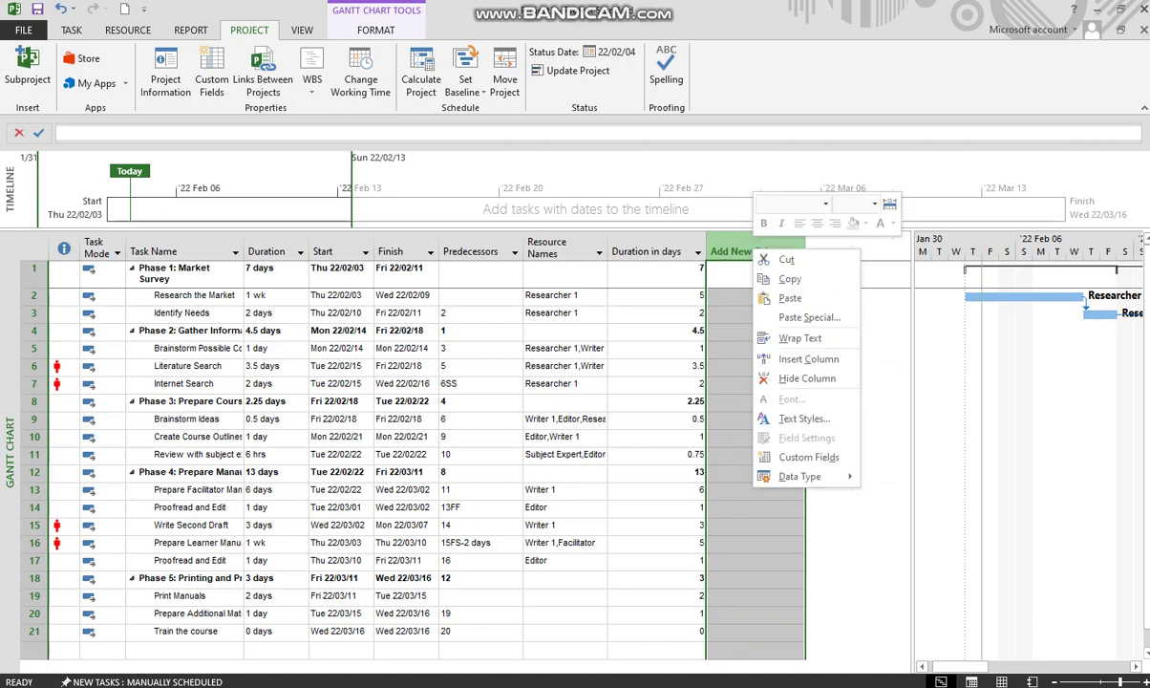
{"action": "key", "text": "Escape"}
{"action": "left_click", "coordinate": [753, 251]}
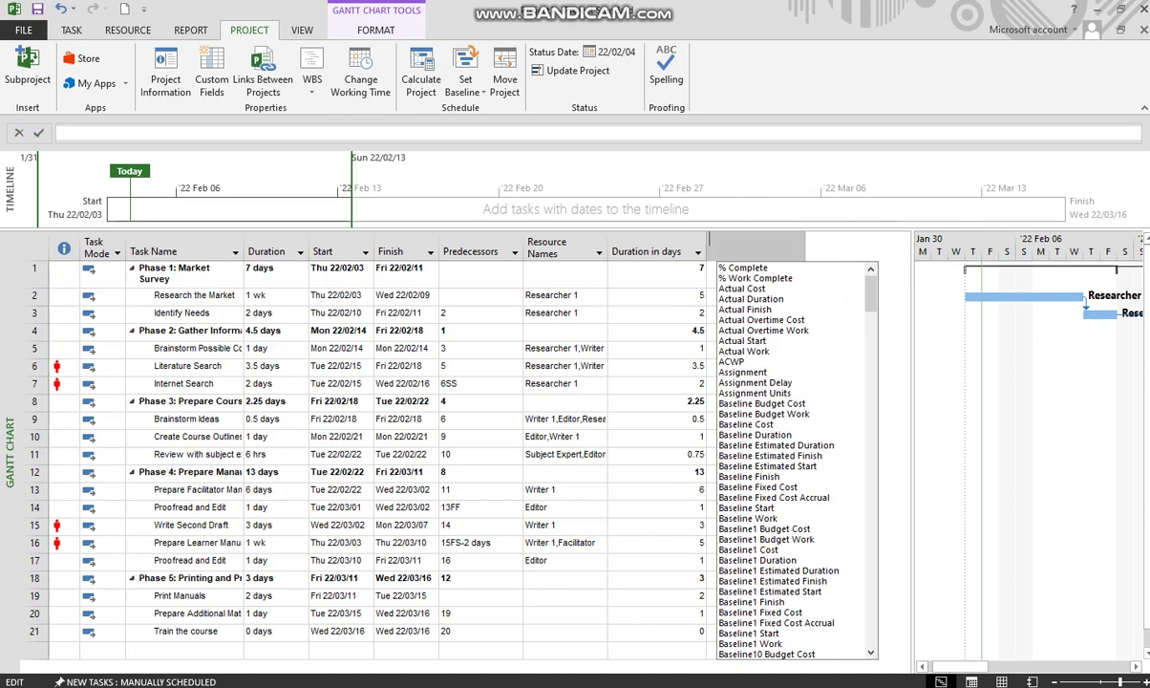
{"action": "type", "text": "elapsed Days ( Number2"}
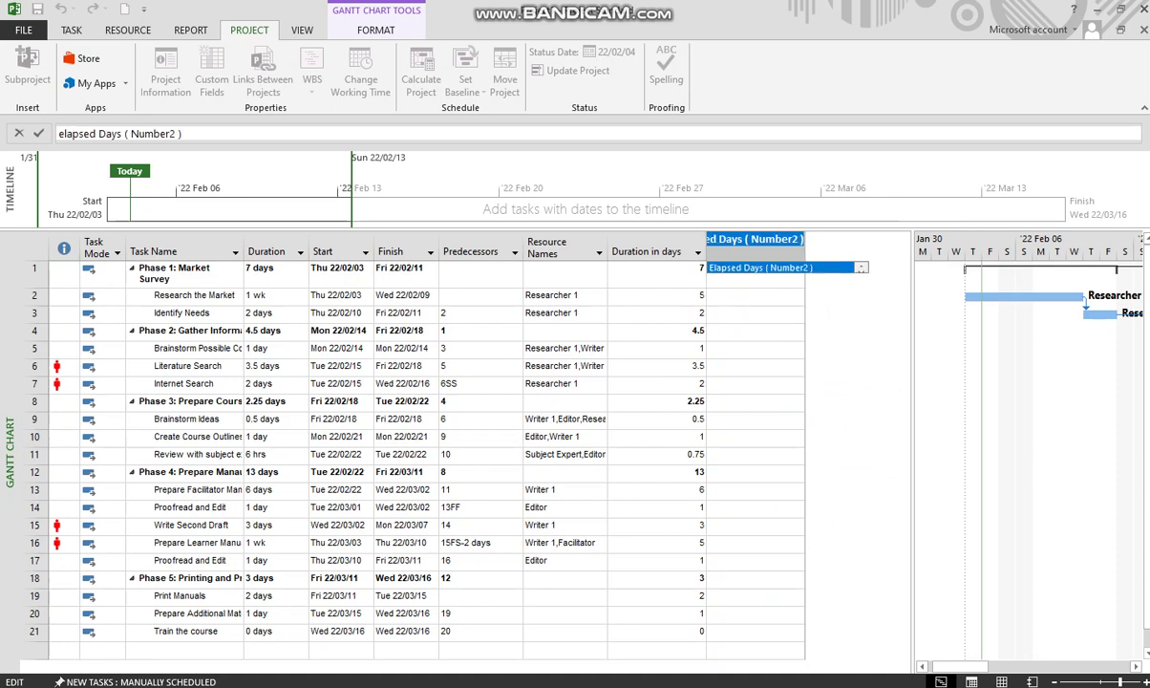
{"action": "key", "text": "Return"}
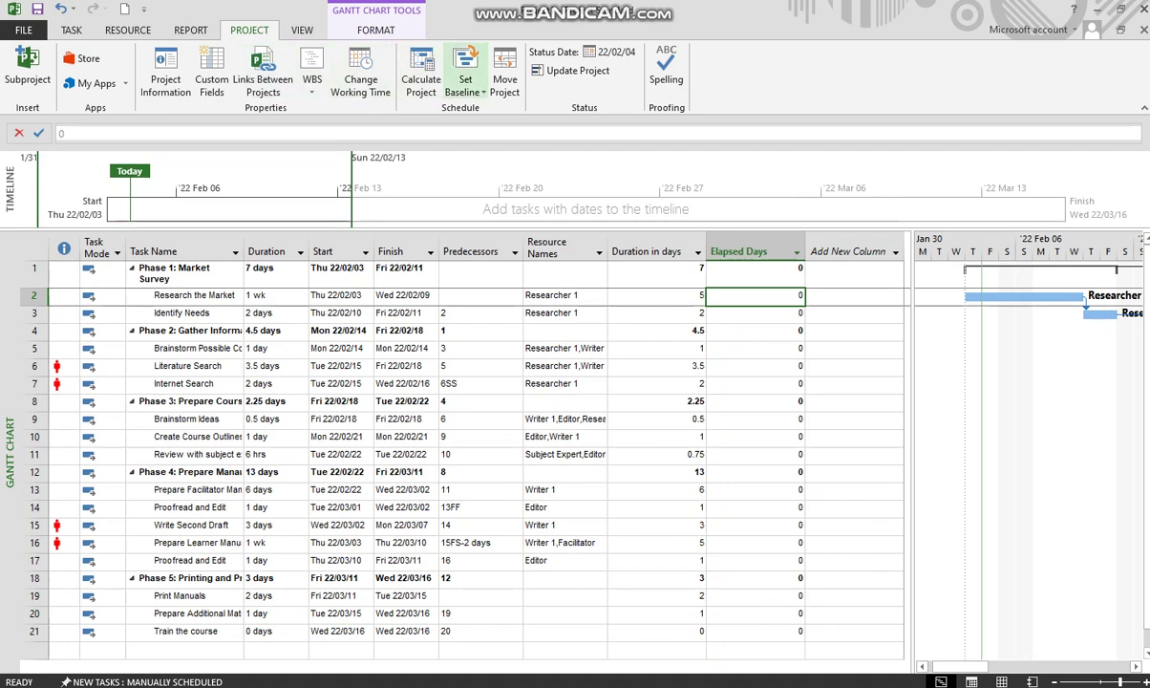
Set the baseline again for the entire project, overwriting the one last saved on Fri 22/02/04
{"action": "left_click", "coordinate": [465, 84]}
{"action": "left_click", "coordinate": [496, 109]}
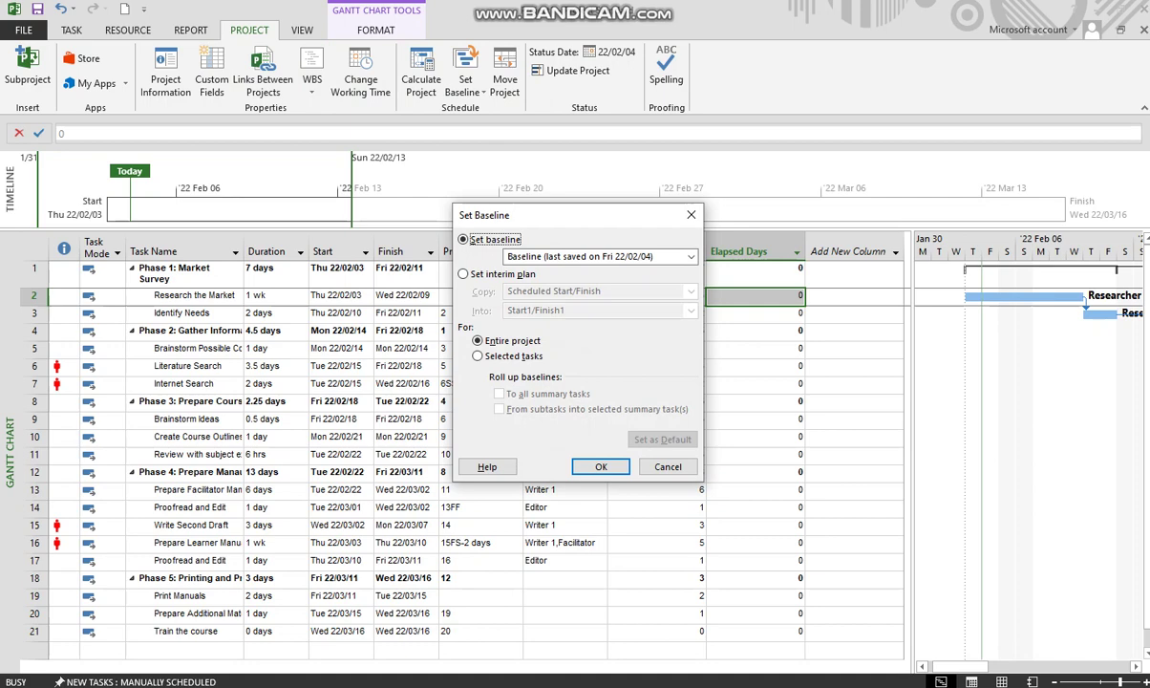
{"action": "key", "text": "Return"}
{"action": "key", "text": "Return"}
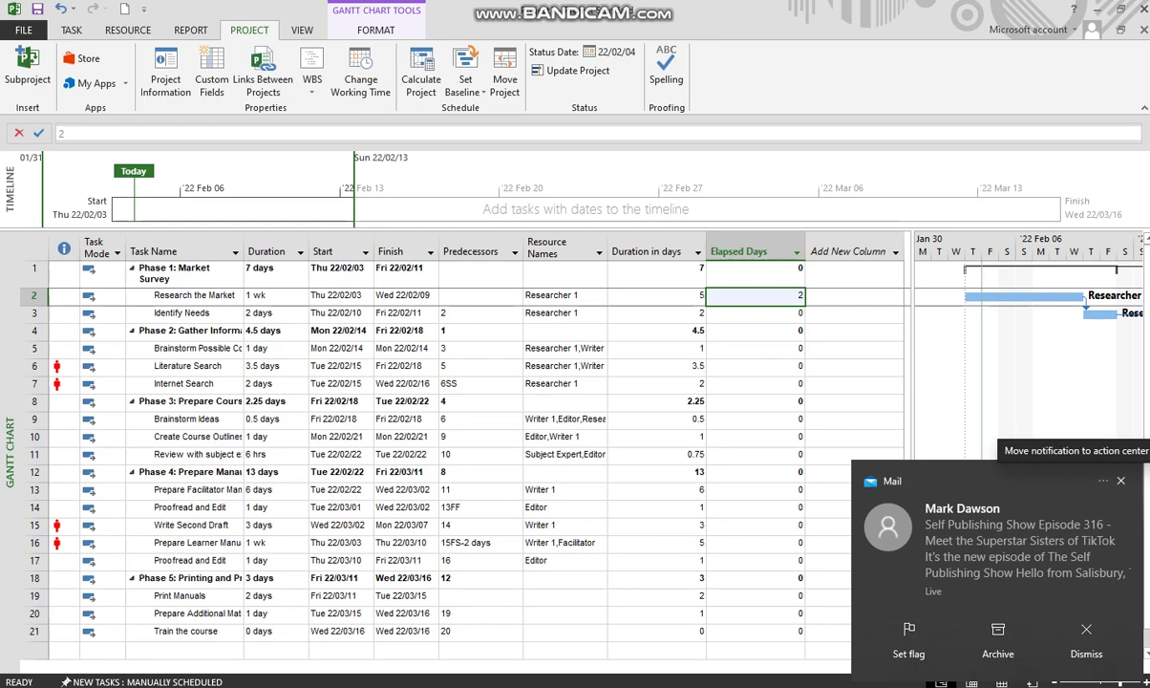
{"action": "left_click", "coordinate": [1120, 480]}
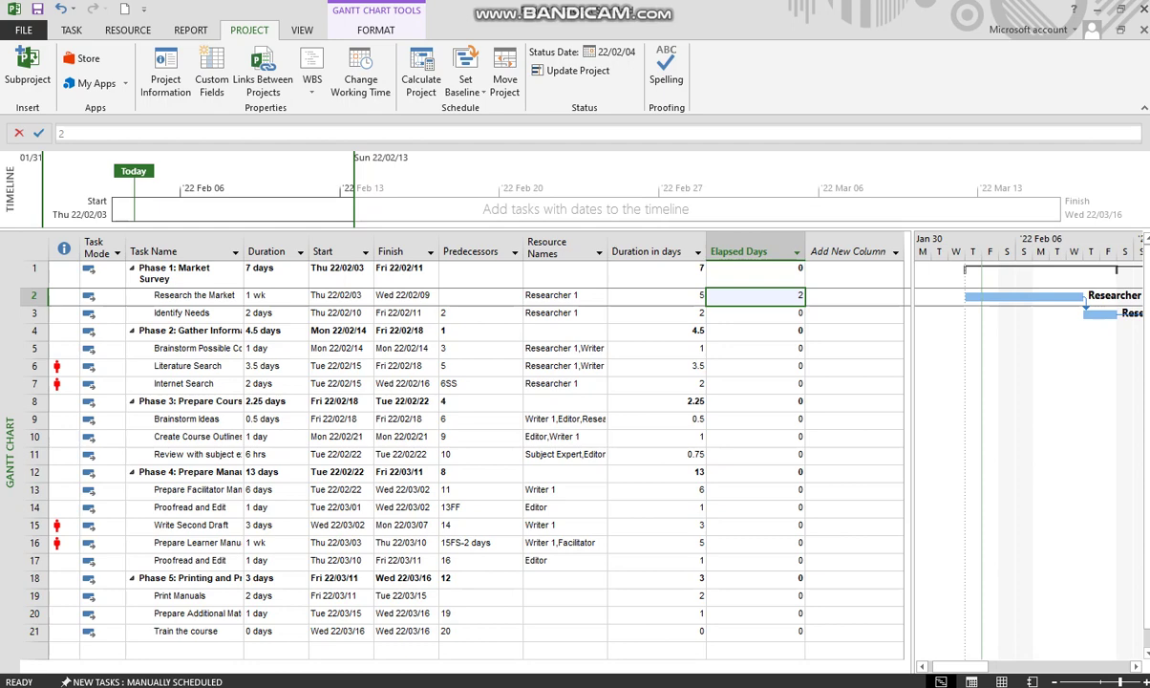
Set the Elapsed Days field to use its formula for task and group summary rows as well
{"action": "right_click", "coordinate": [763, 251]}
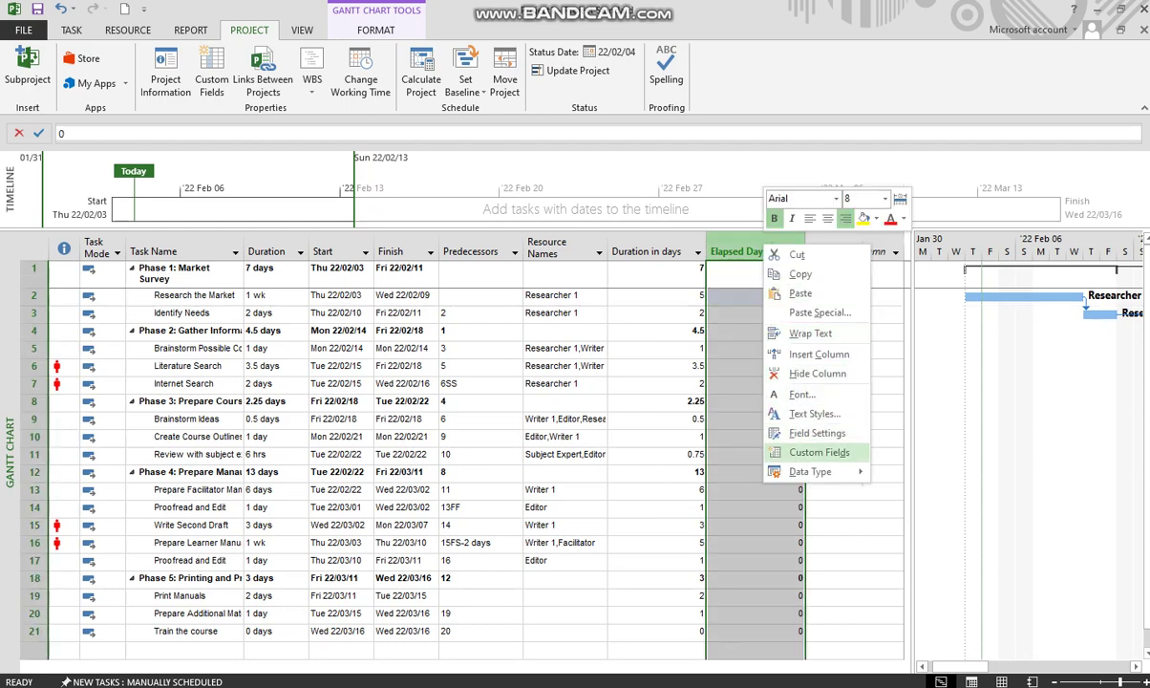
{"action": "left_click", "coordinate": [819, 452]}
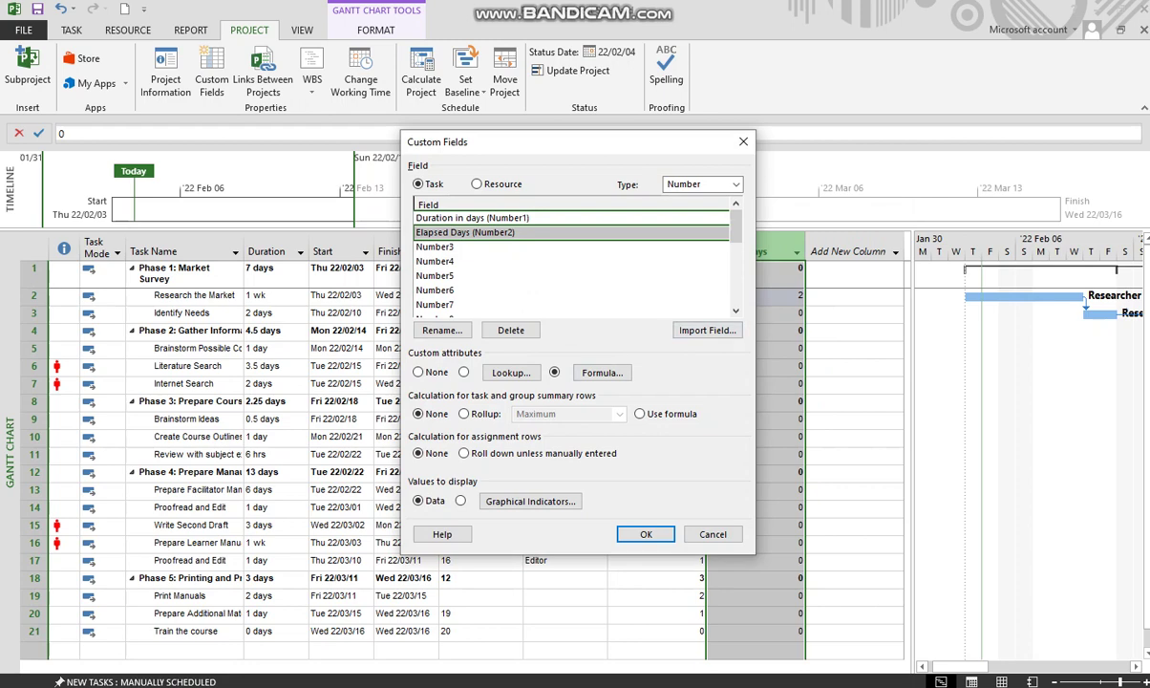
{"action": "left_click", "coordinate": [639, 413]}
{"action": "left_click", "coordinate": [646, 534]}
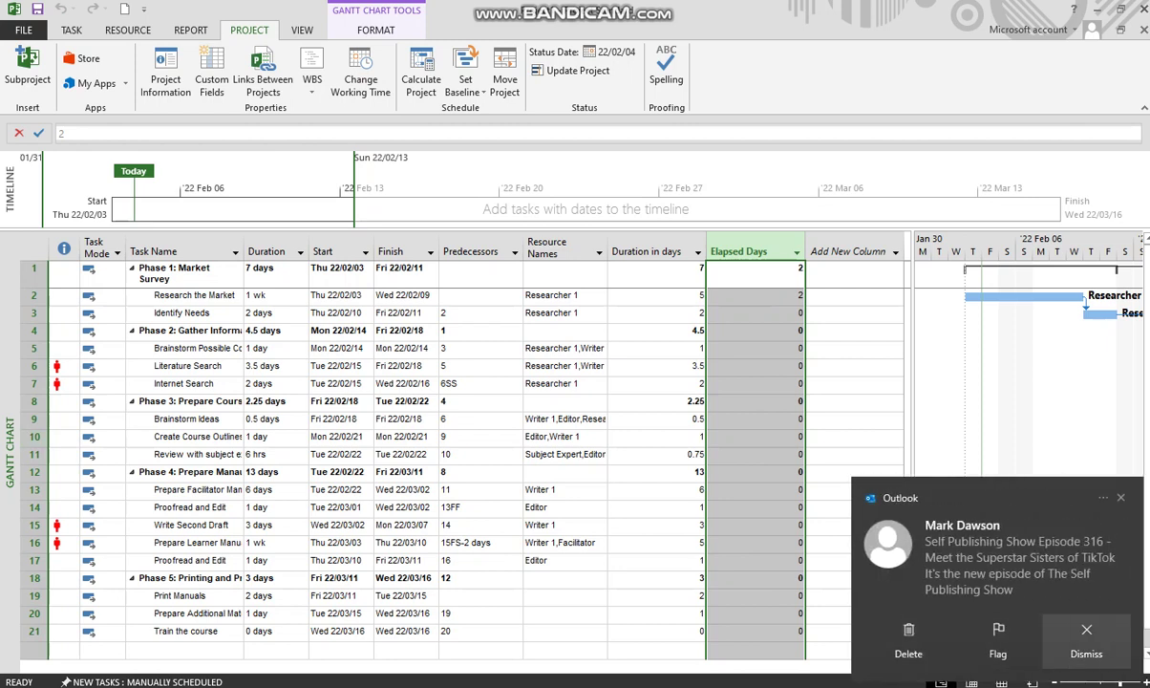
{"action": "left_click", "coordinate": [1085, 636]}
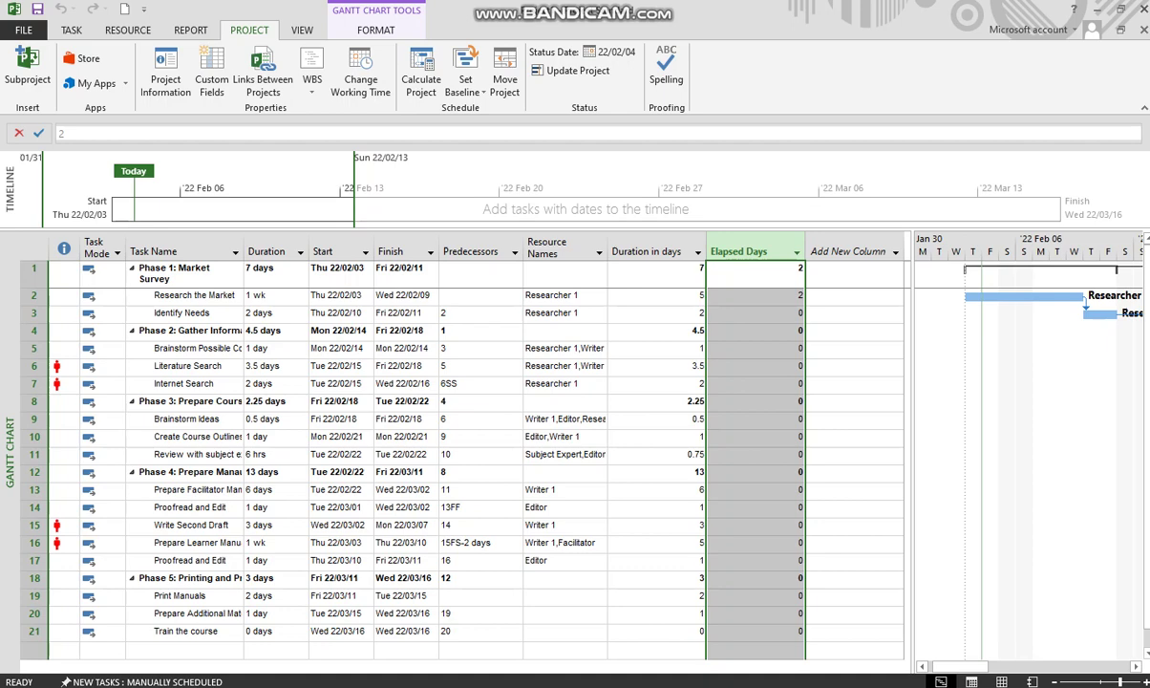
Add the Number3 field as a new column after Elapsed Days
{"action": "left_click", "coordinate": [848, 250]}
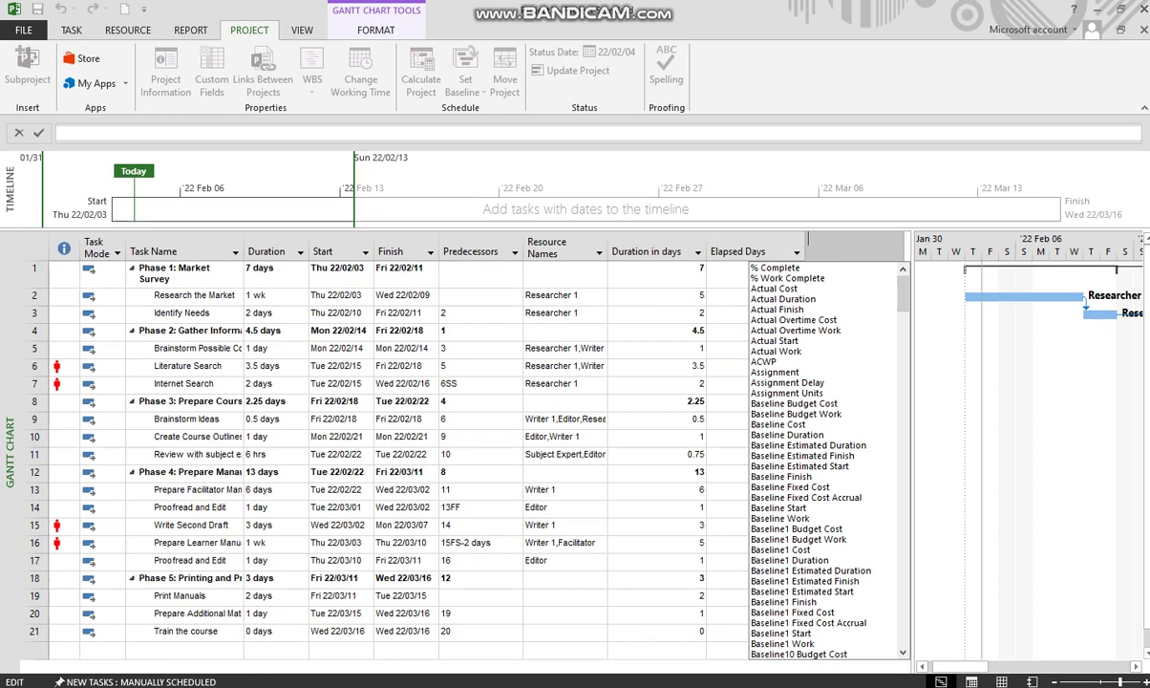
{"action": "type", "text": "nu"}
{"action": "key", "text": "BackSpace"}
{"action": "key", "text": "BackSpace"}
{"action": "key", "text": "BackSpace"}
{"action": "key", "text": "BackSpace"}
{"action": "key", "text": "BackSpace"}
{"action": "key", "text": "BackSpace"}
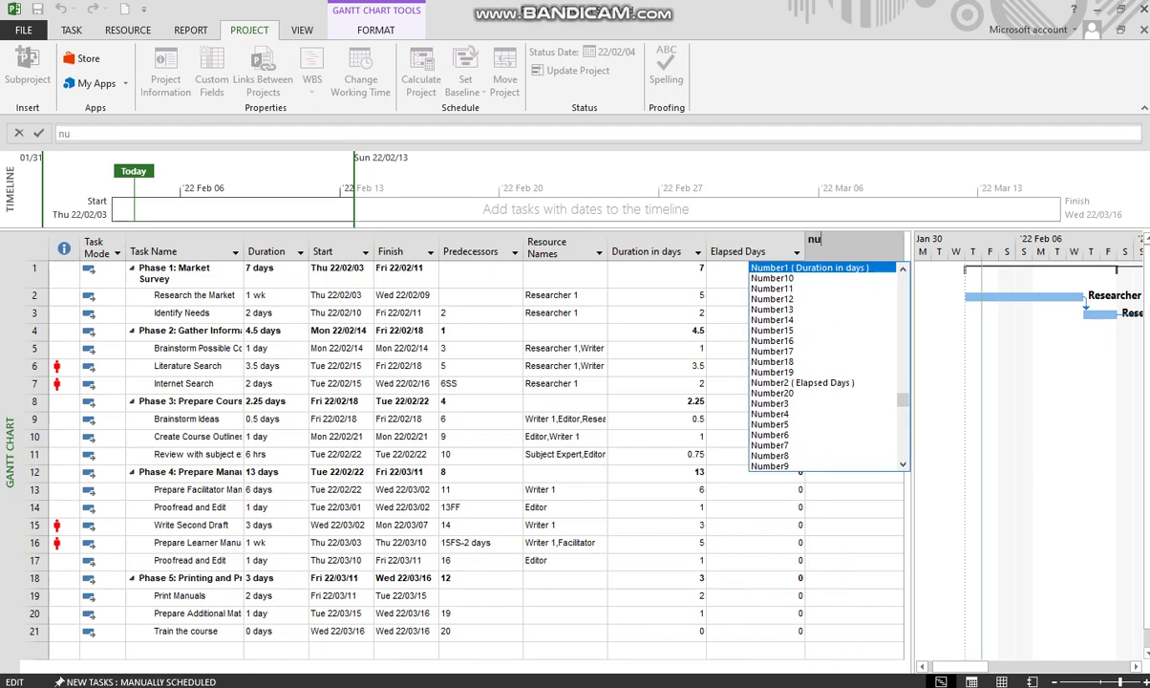
{"action": "type", "text": "mber3"}
{"action": "key", "text": "Return"}
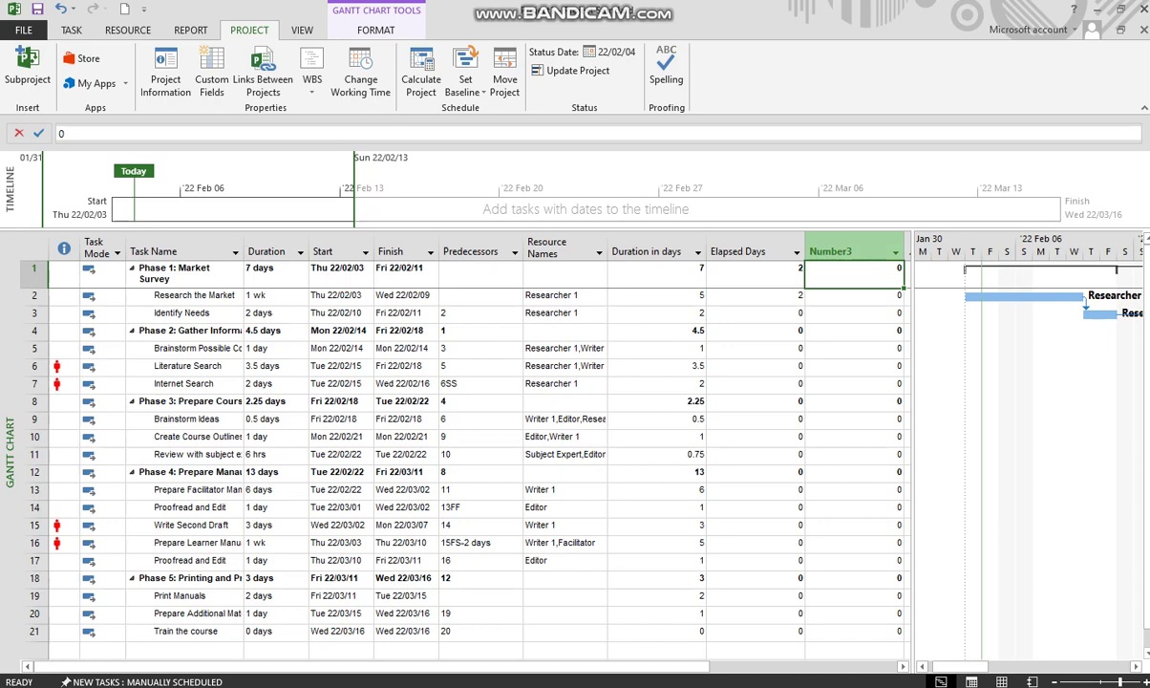
Rename the Number3 custom field as "Percentage complete"
{"action": "right_click", "coordinate": [829, 252]}
{"action": "left_click", "coordinate": [836, 426]}
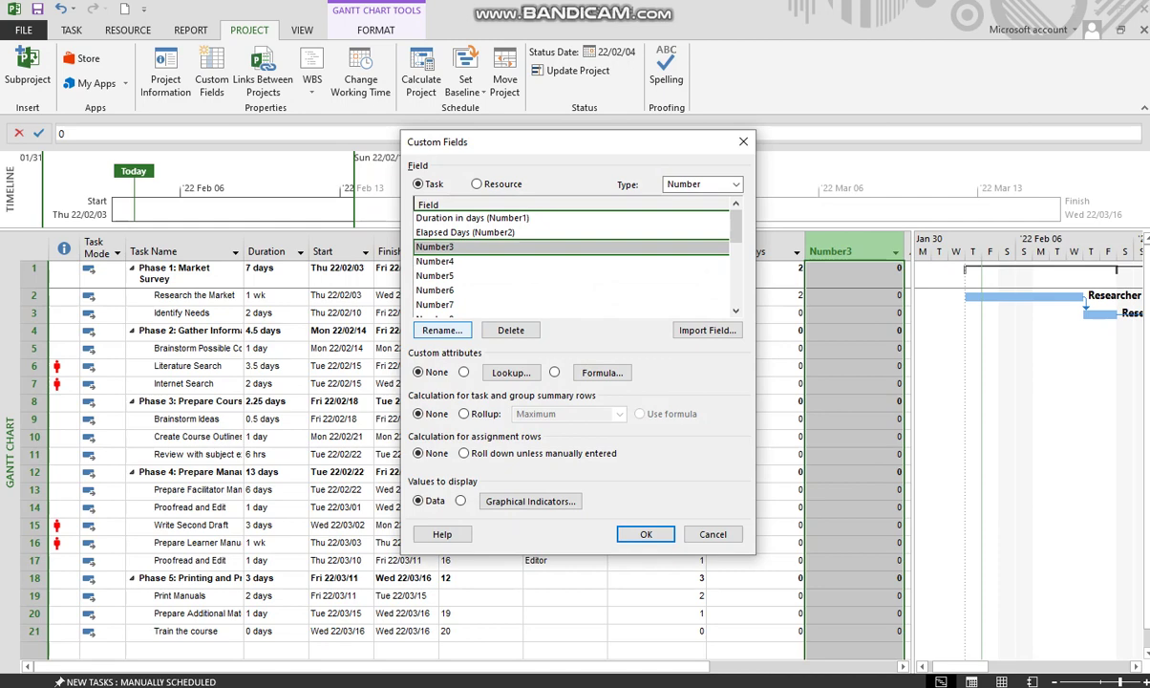
{"action": "left_click", "coordinate": [441, 329]}
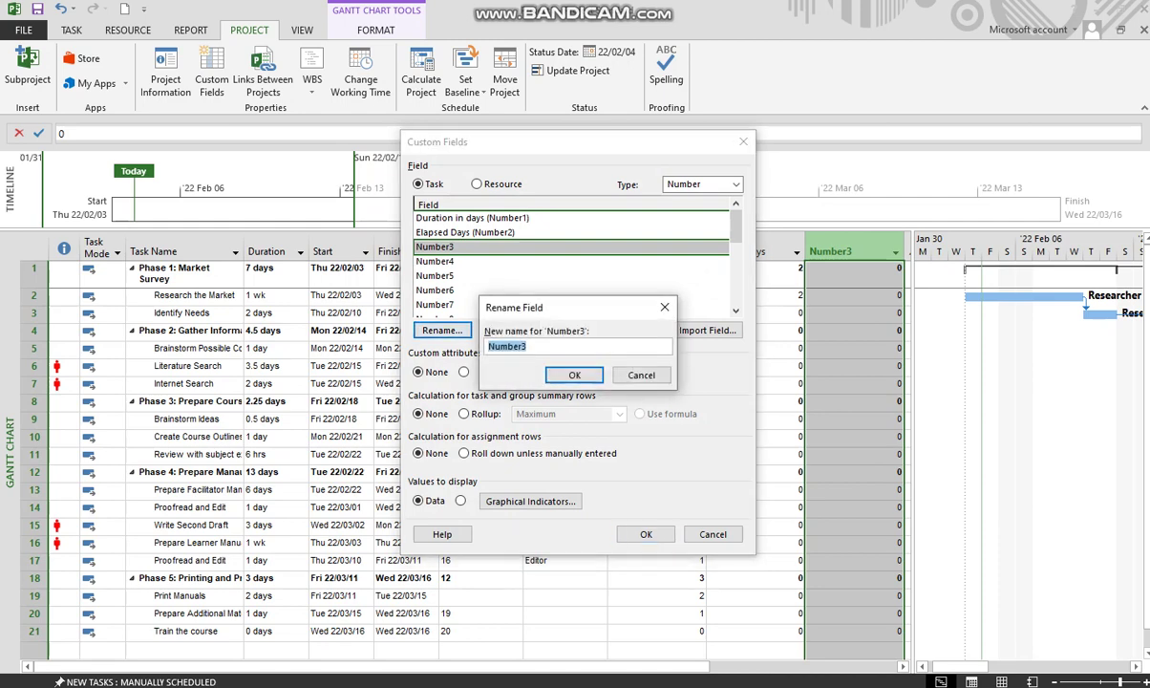
{"action": "type", "text": "Percentage complete"}
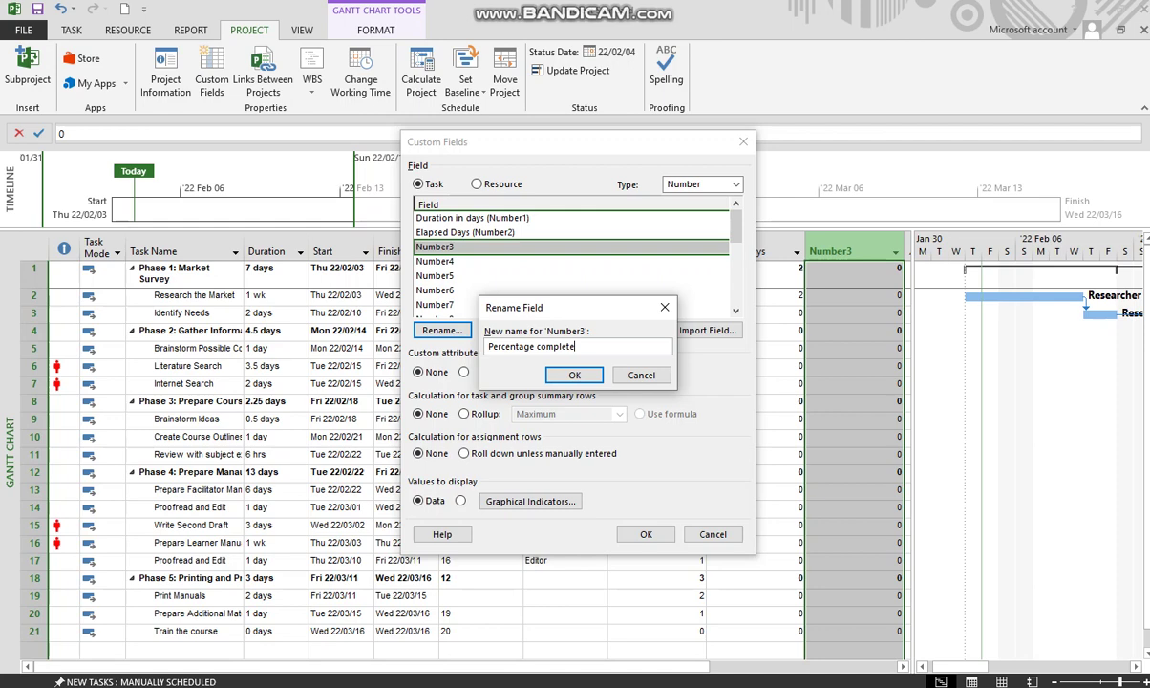
{"action": "key", "text": "Return"}
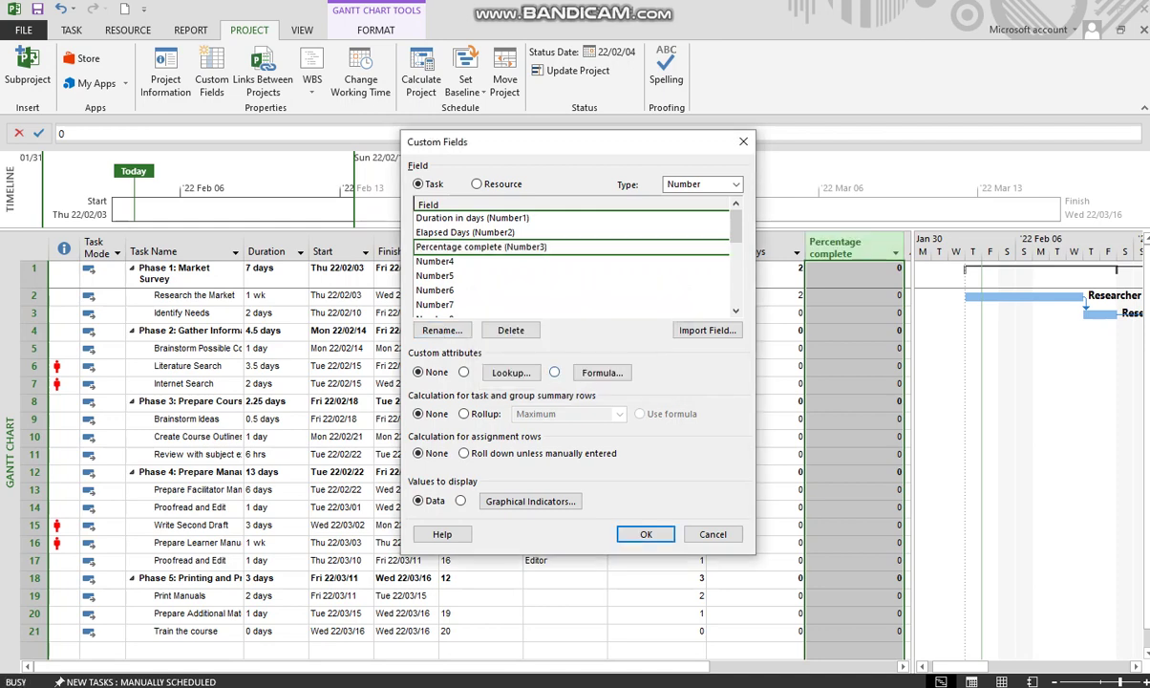
Calculate the Percentage complete field with the formula Number2/Number1 and use the formula for task and group summary rows too
{"action": "left_click", "coordinate": [554, 372]}
{"action": "left_click", "coordinate": [550, 403]}
{"action": "left_click", "coordinate": [602, 373]}
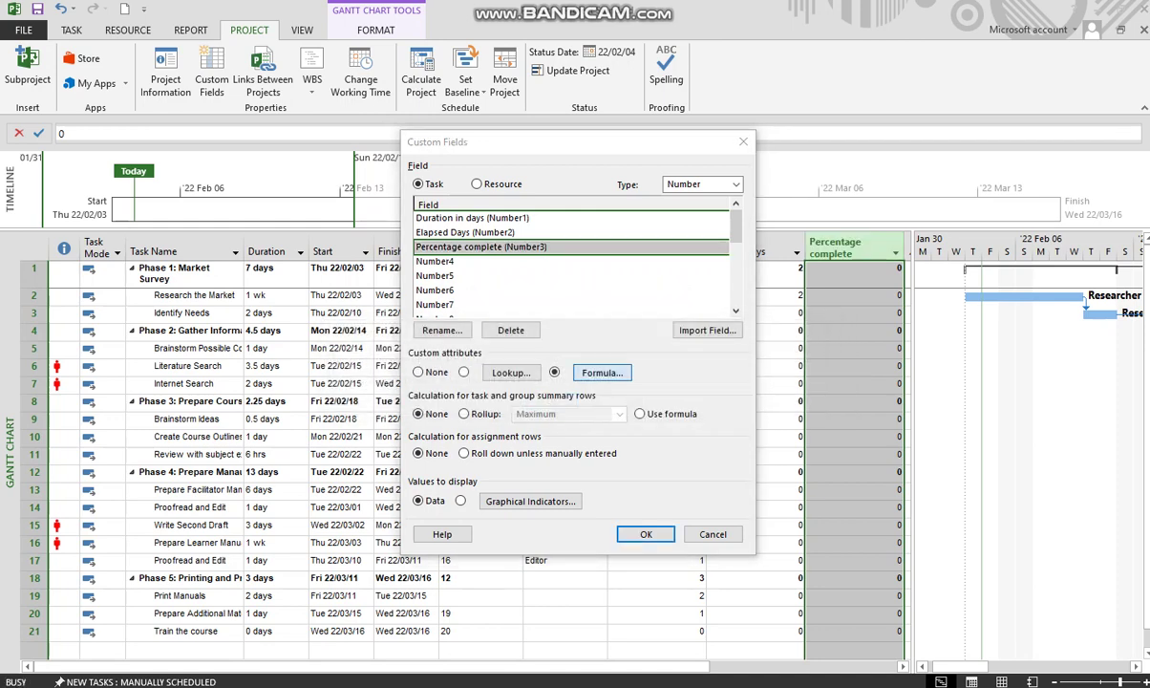
{"action": "left_click", "coordinate": [602, 373]}
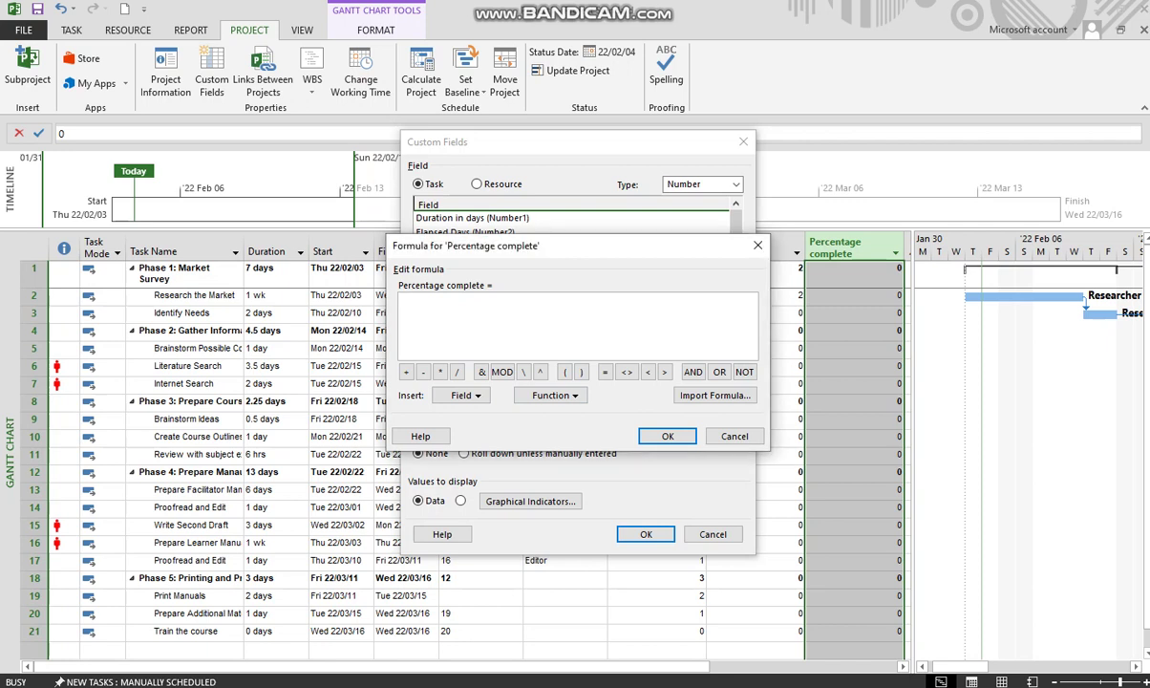
{"action": "type", "text": "Number2/Number1"}
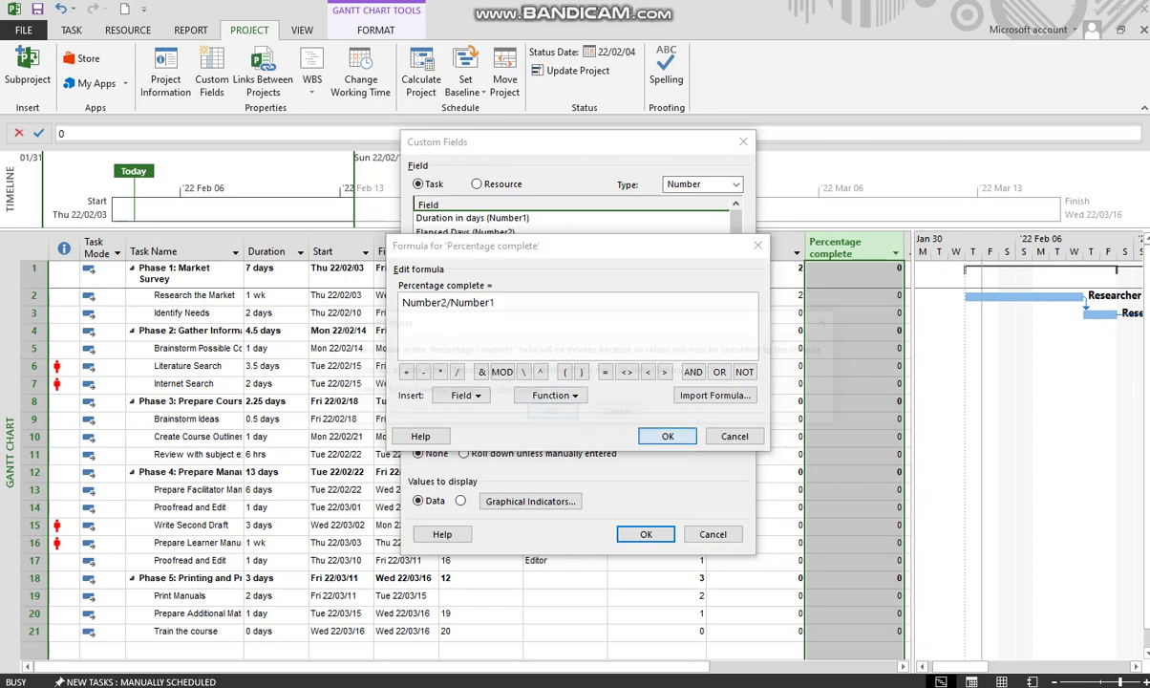
{"action": "key", "text": "Return"}
{"action": "key", "text": "Return"}
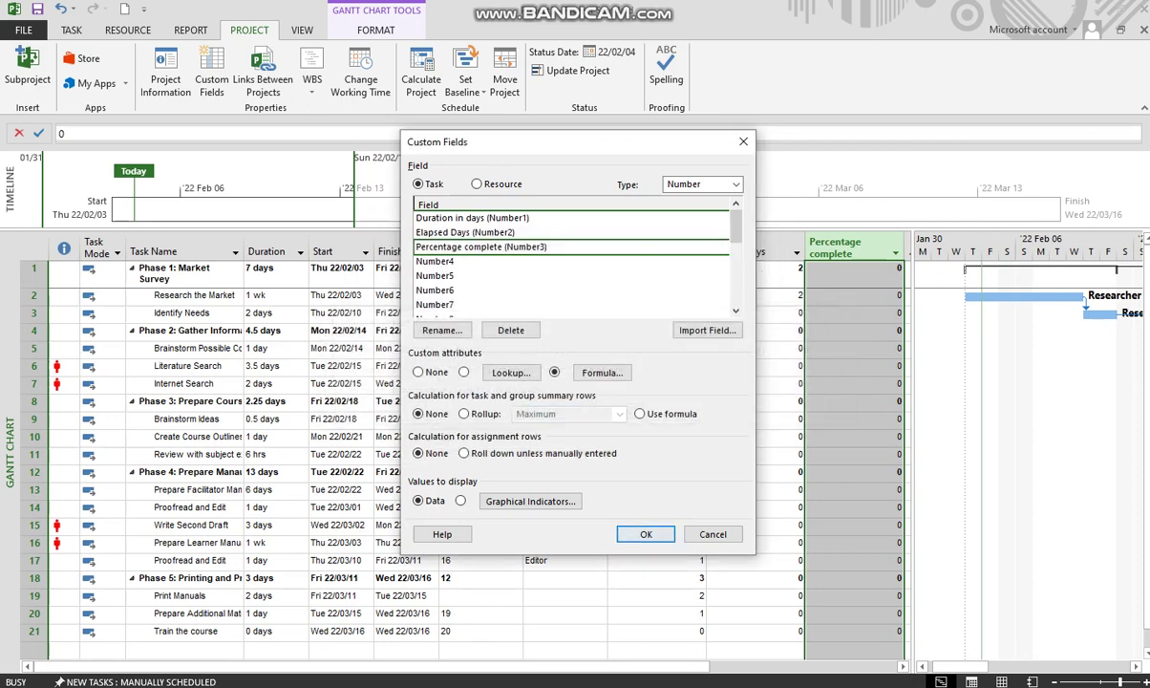
{"action": "left_click", "coordinate": [640, 414]}
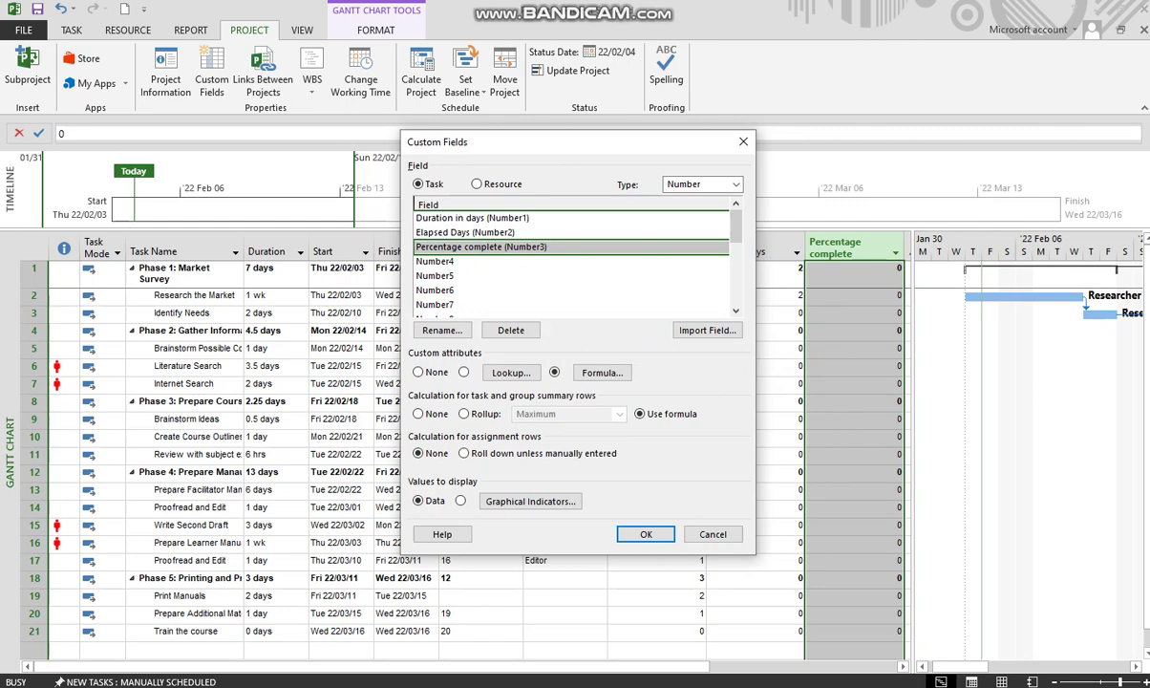
{"action": "key", "text": "Return"}
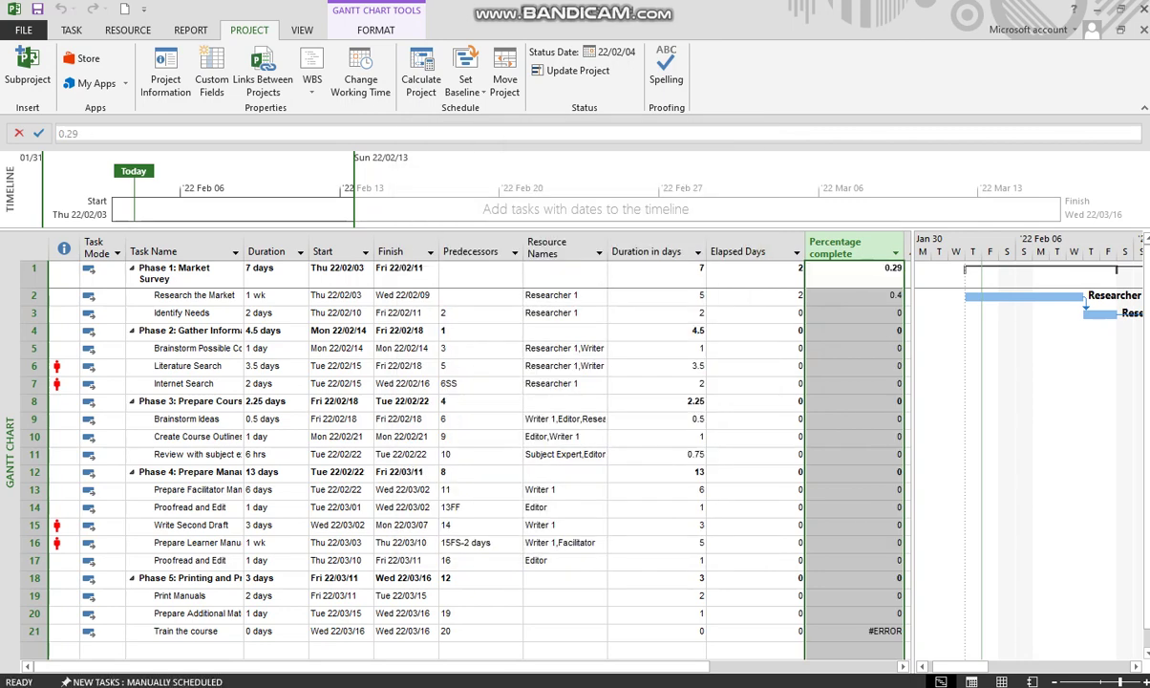
Widen the table area and add the Text1 field as a new column after Percentage complete
{"action": "left_click", "coordinate": [853, 295]}
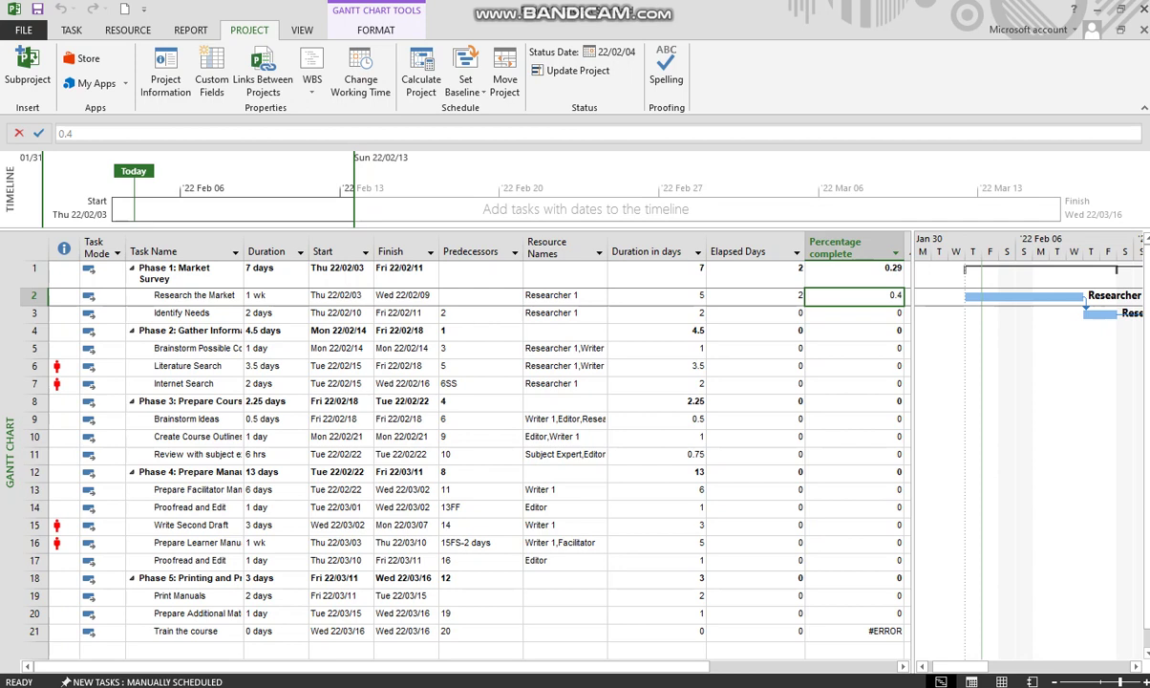
{"action": "left_click_drag", "start_coordinate": [911, 449], "coordinate": [1043, 449]}
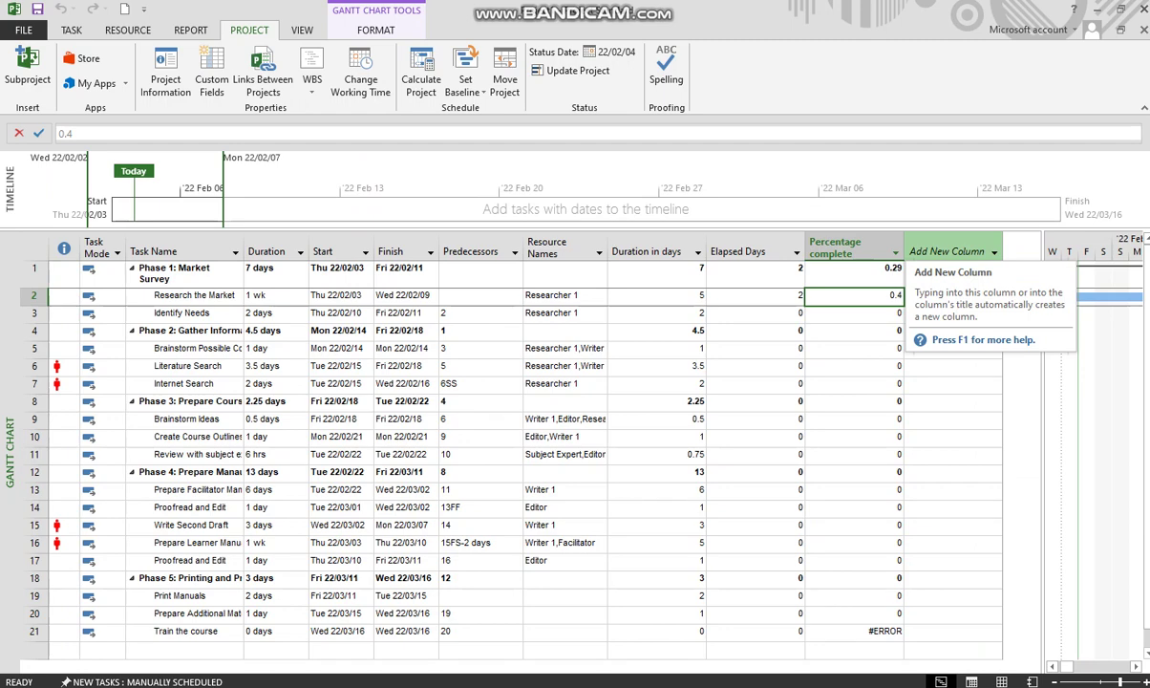
{"action": "left_click", "coordinate": [946, 252]}
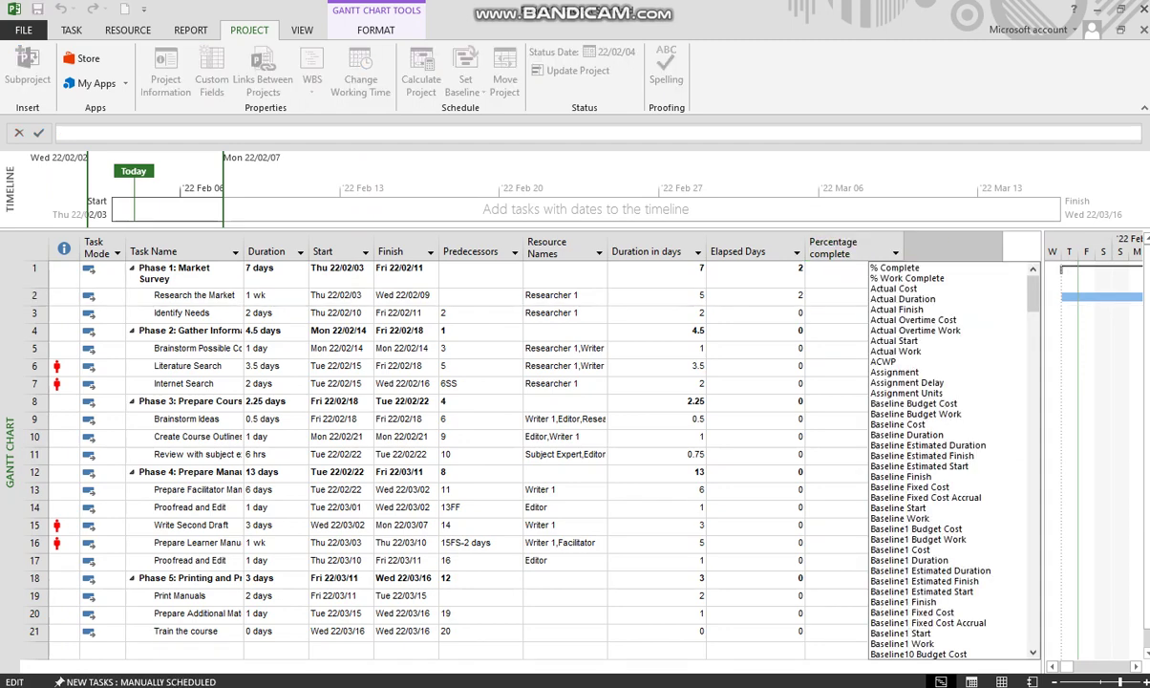
{"action": "type", "text": "text1"}
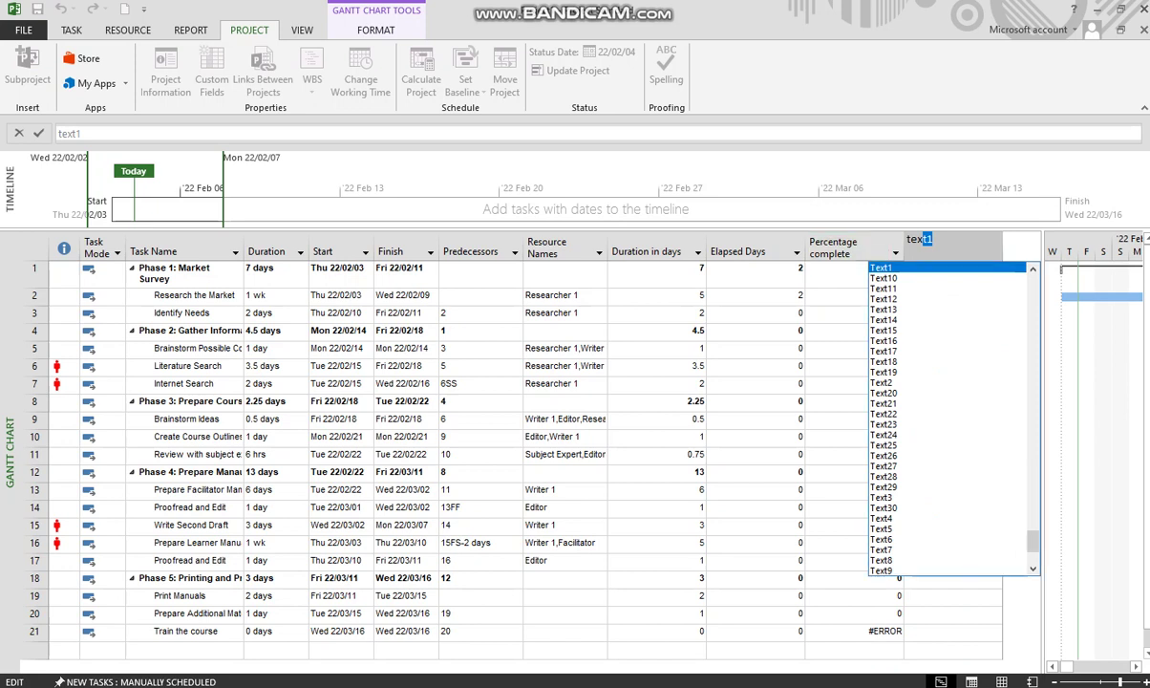
{"action": "key", "text": "Return"}
Rename the Text1 custom field as "Percentage total"
{"action": "right_click", "coordinate": [922, 251]}
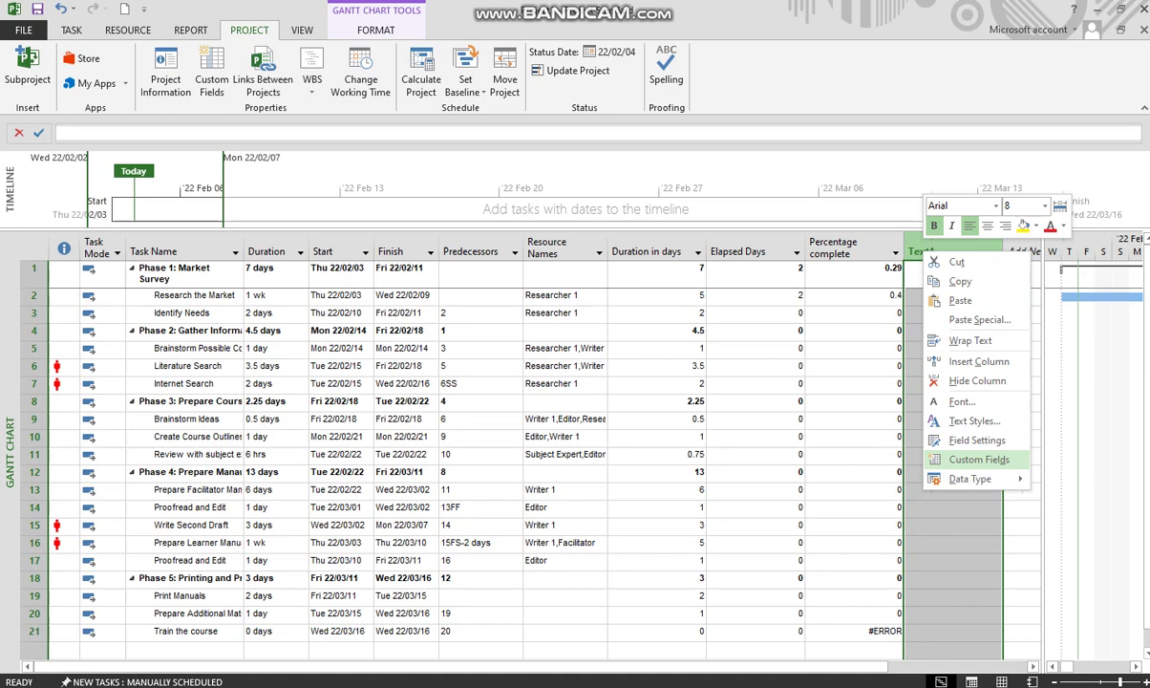
{"action": "left_click", "coordinate": [979, 460]}
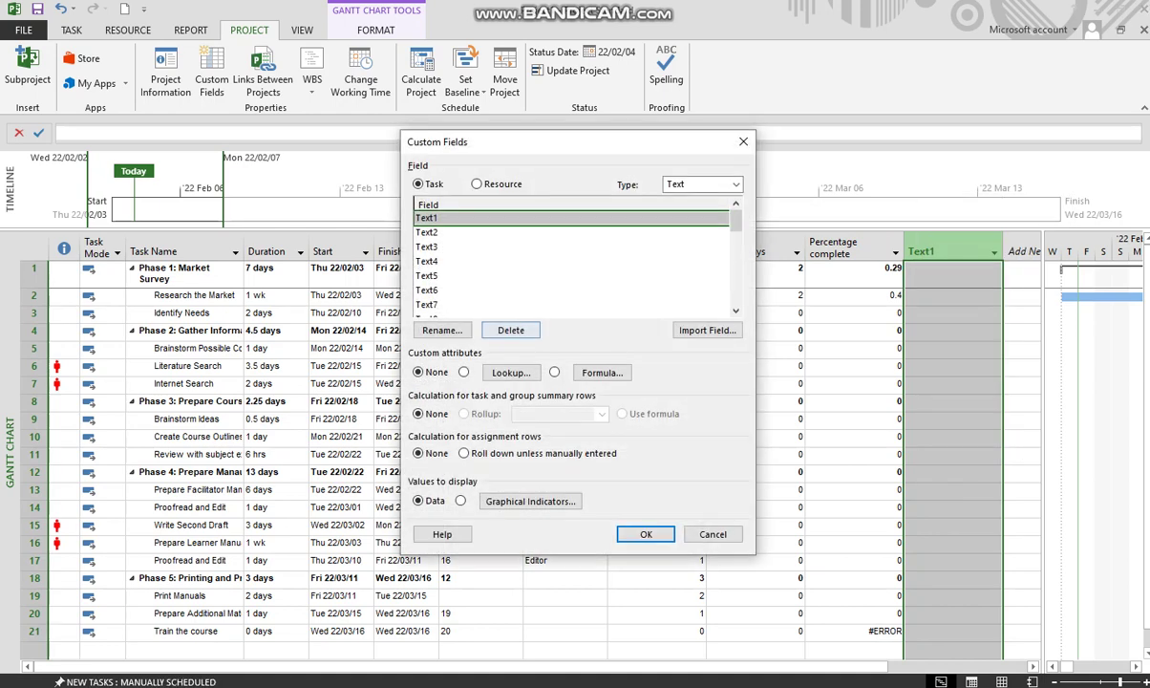
{"action": "left_click", "coordinate": [442, 330]}
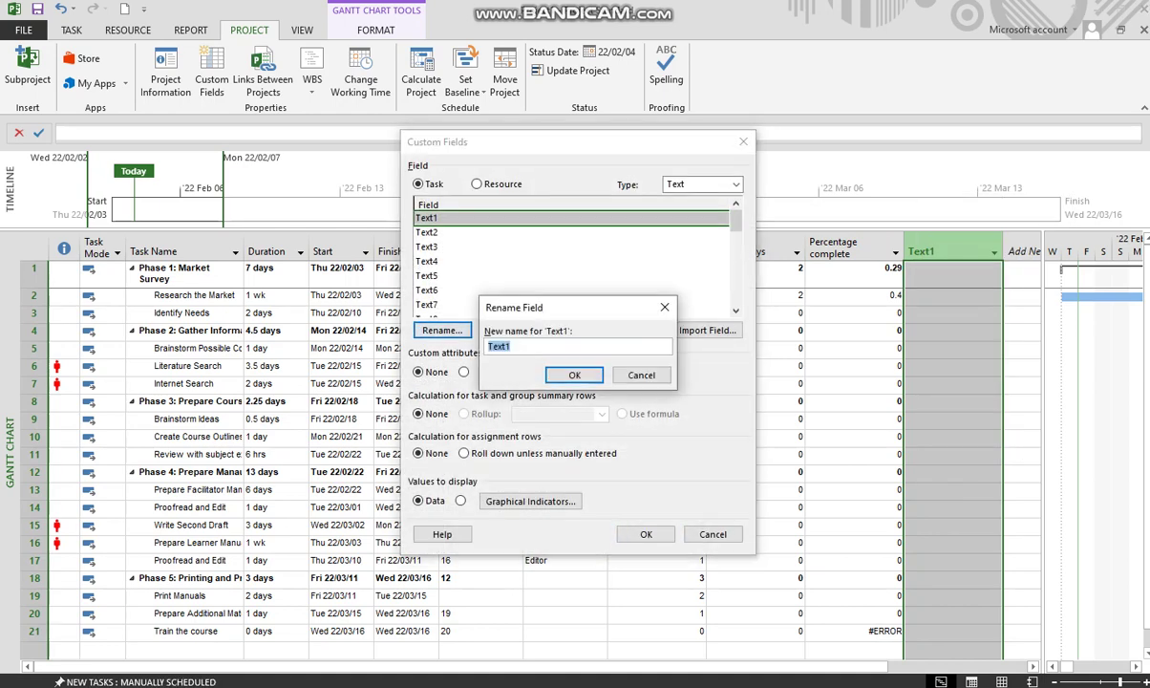
{"action": "type", "text": "Percentage total"}
{"action": "left_click", "coordinate": [574, 375]}
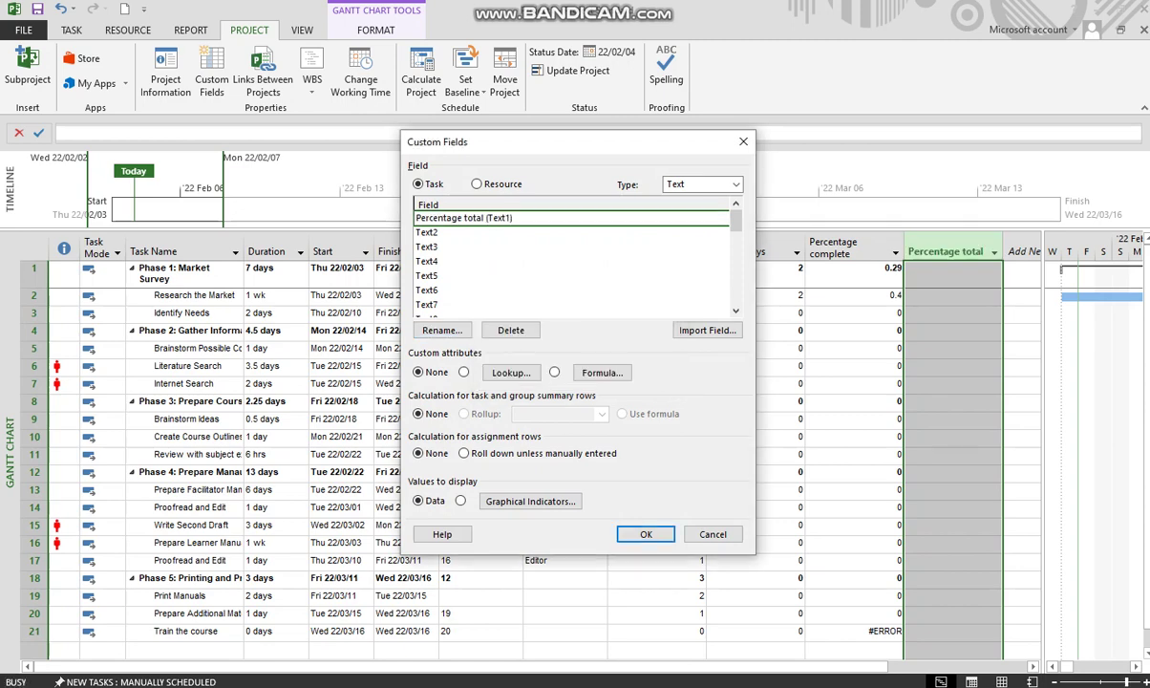
Calculate the Percentage total field with the formula Format(Number3,"0%") and use the formula for task and group summary rows too
{"action": "left_click", "coordinate": [553, 371]}
{"action": "left_click", "coordinate": [549, 402]}
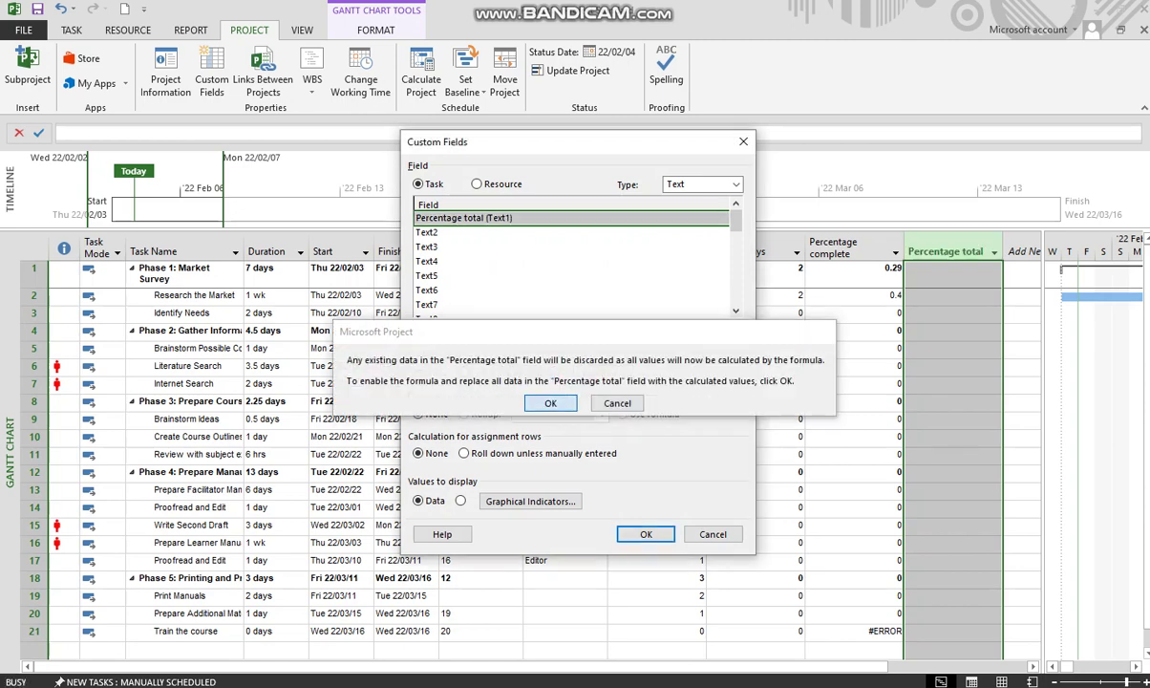
{"action": "left_click", "coordinate": [602, 373]}
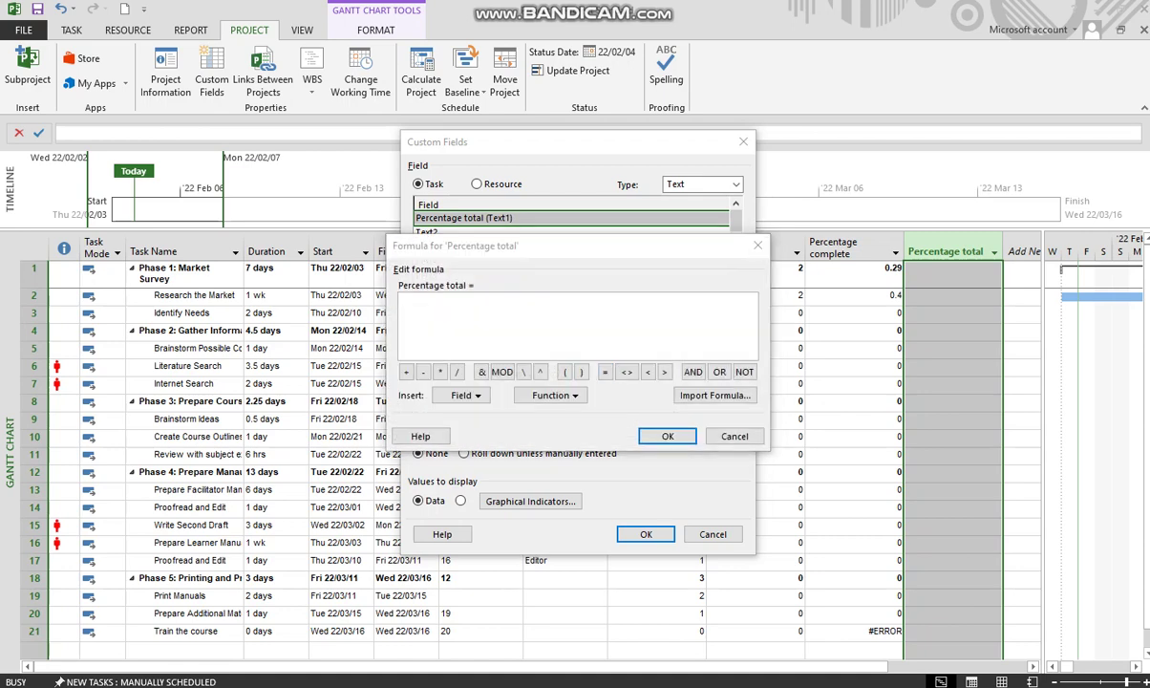
{"action": "key", "text": "alt+Tab"}
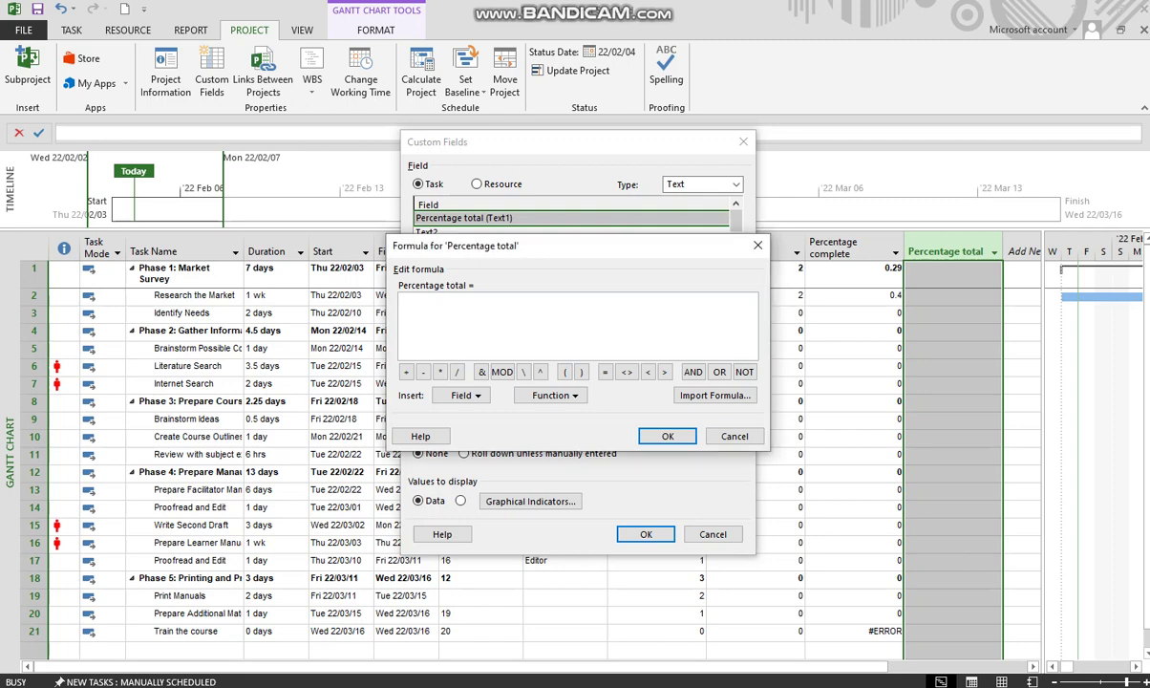
{"action": "type", "text": "Format(Number3,\"0%\")"}
{"action": "key", "text": "Return"}
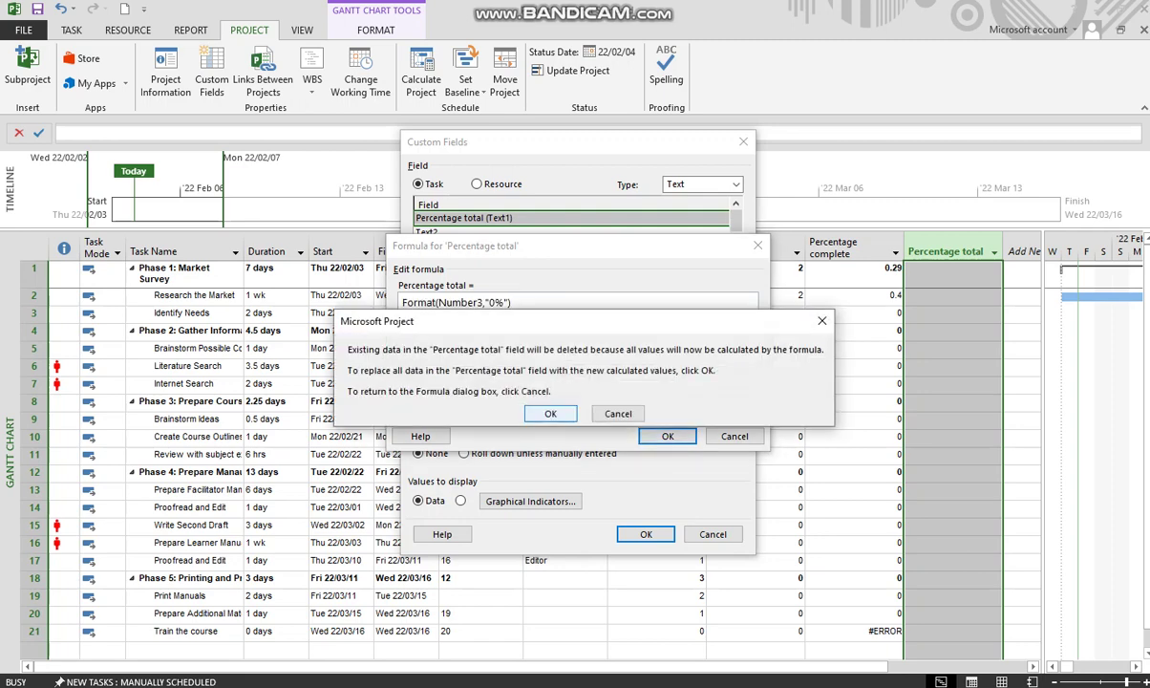
{"action": "key", "text": "Return"}
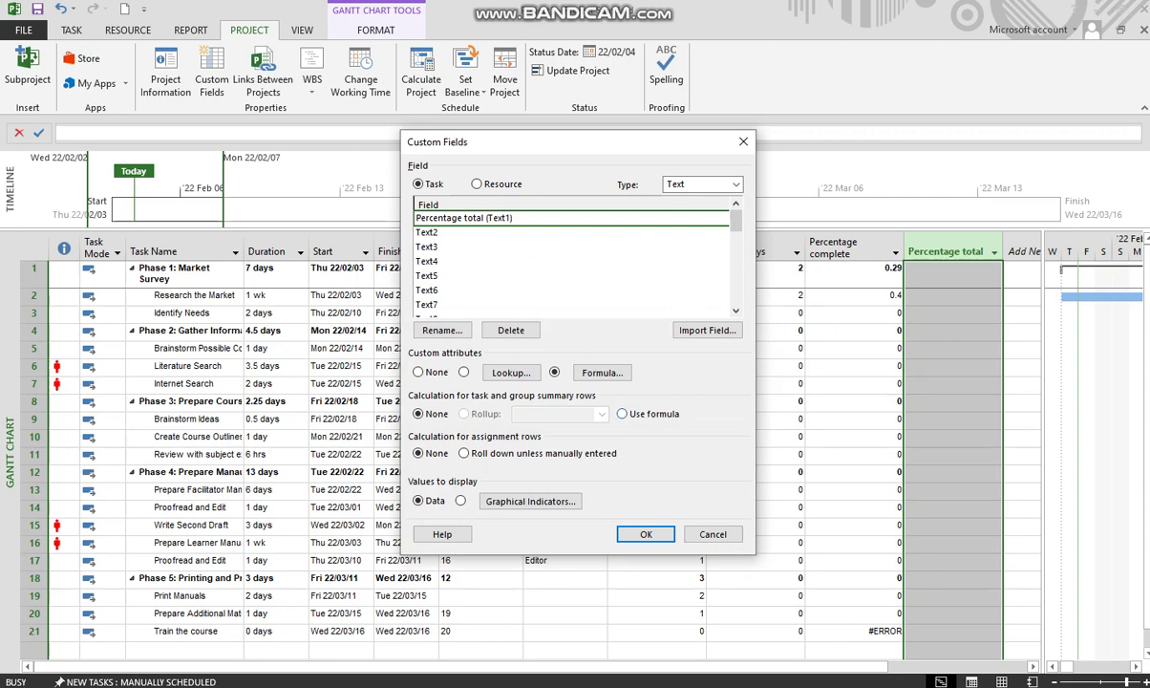
{"action": "key", "text": "Return"}
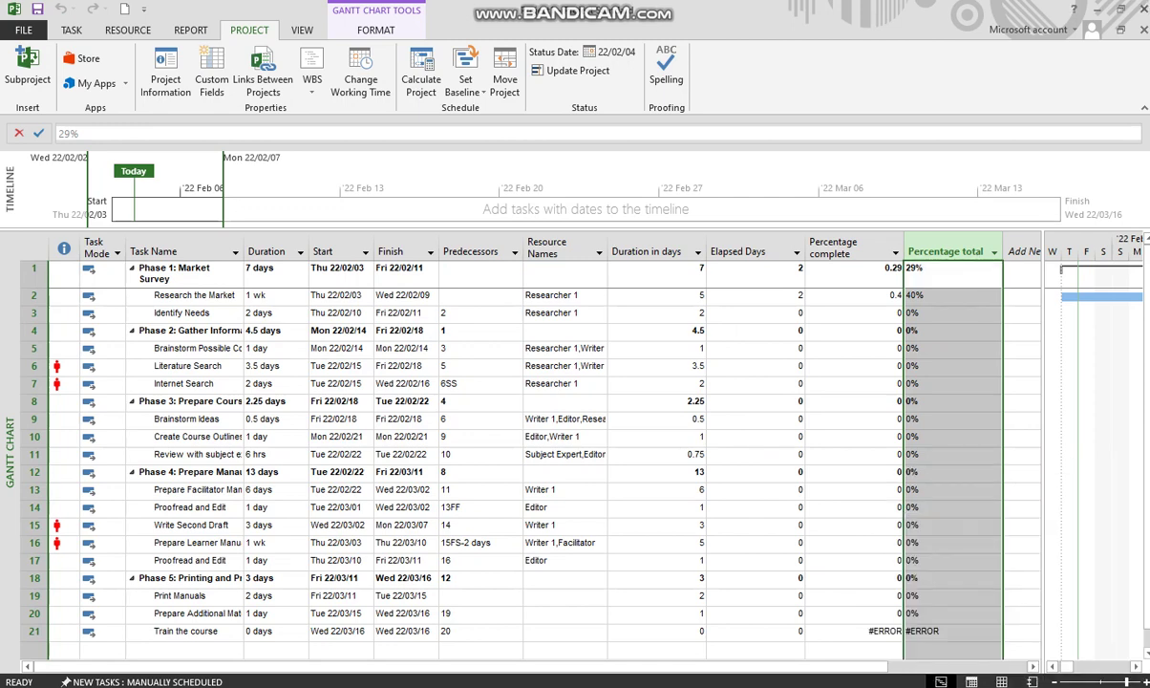
Widen the table area and add the % Complete field as a new column after Percentage total
{"action": "left_click_drag", "start_coordinate": [1043, 451], "coordinate": [1112, 451]}
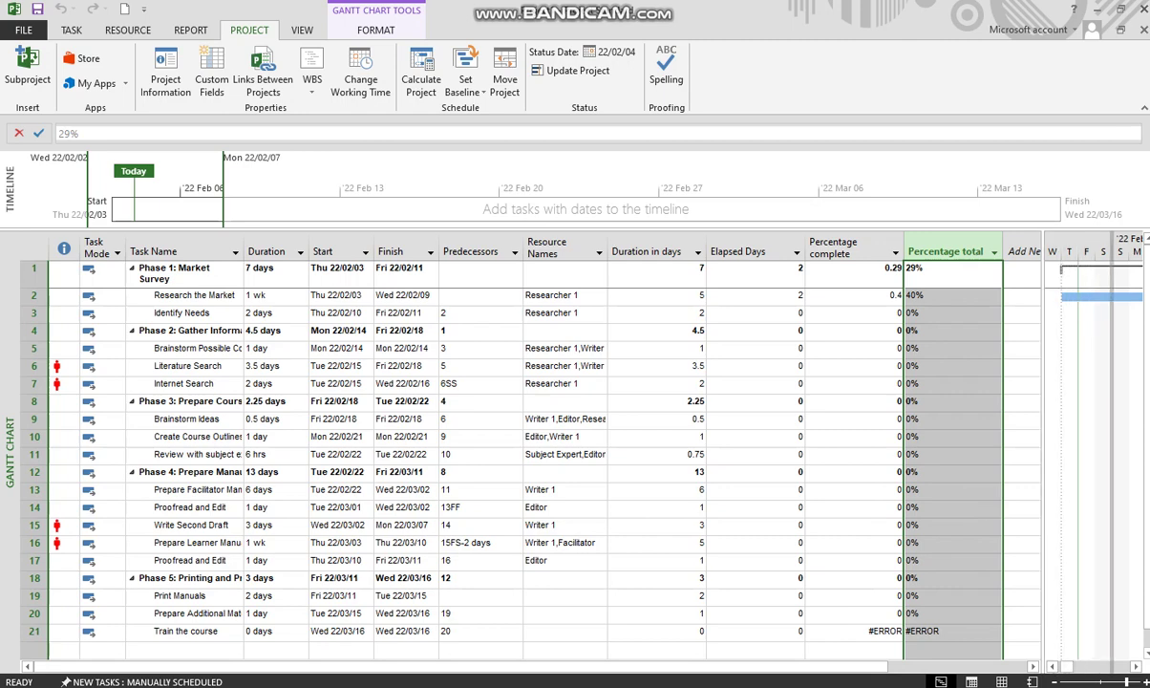
{"action": "left_click_drag", "start_coordinate": [1044, 430], "coordinate": [1108, 430]}
{"action": "left_click", "coordinate": [1045, 250]}
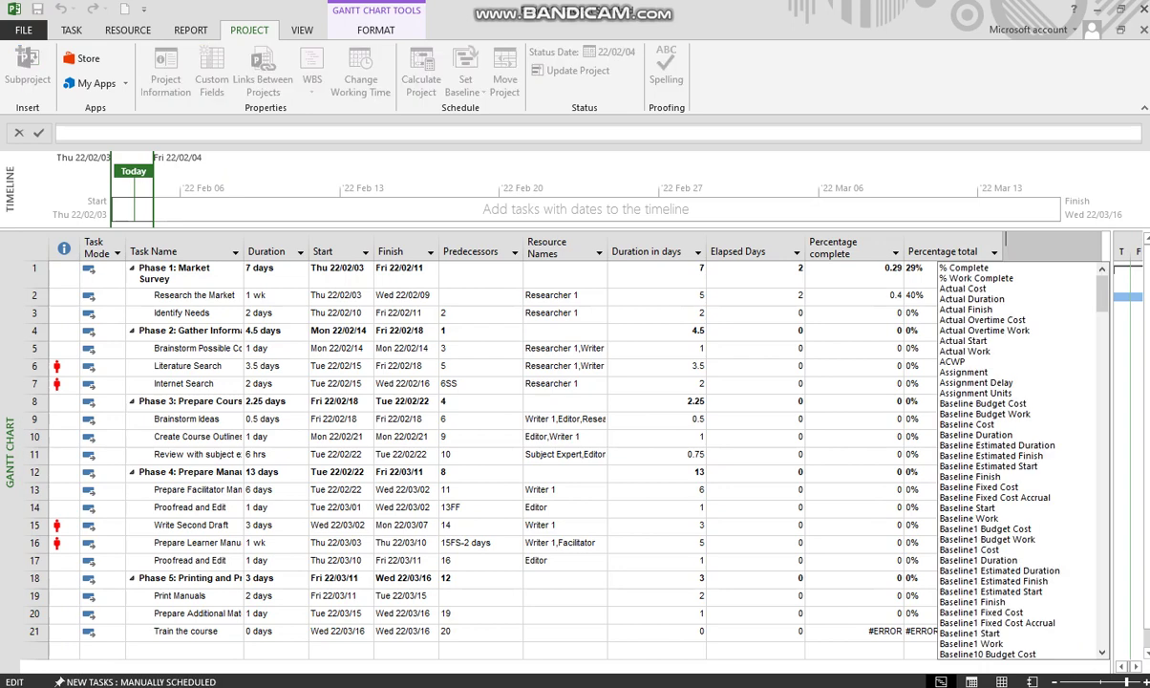
{"action": "key", "text": "Return"}
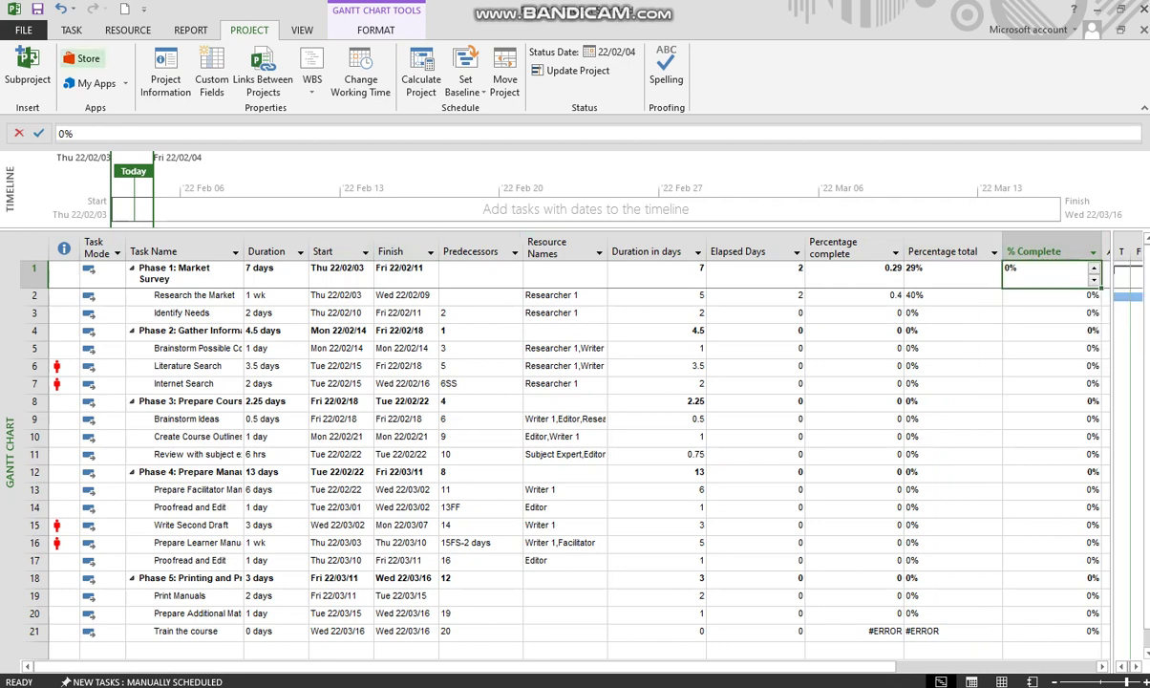
Mark all the project's tasks as on track and reset their completion to 0%
{"action": "left_click", "coordinate": [71, 30]}
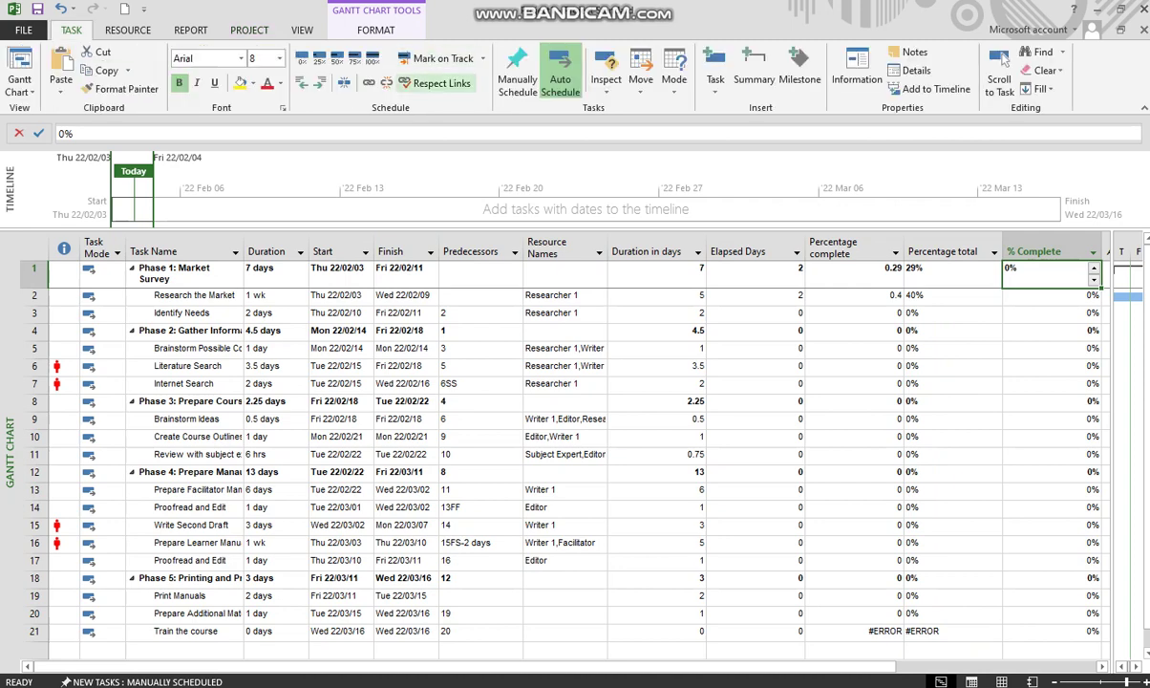
{"action": "left_click", "coordinate": [181, 251]}
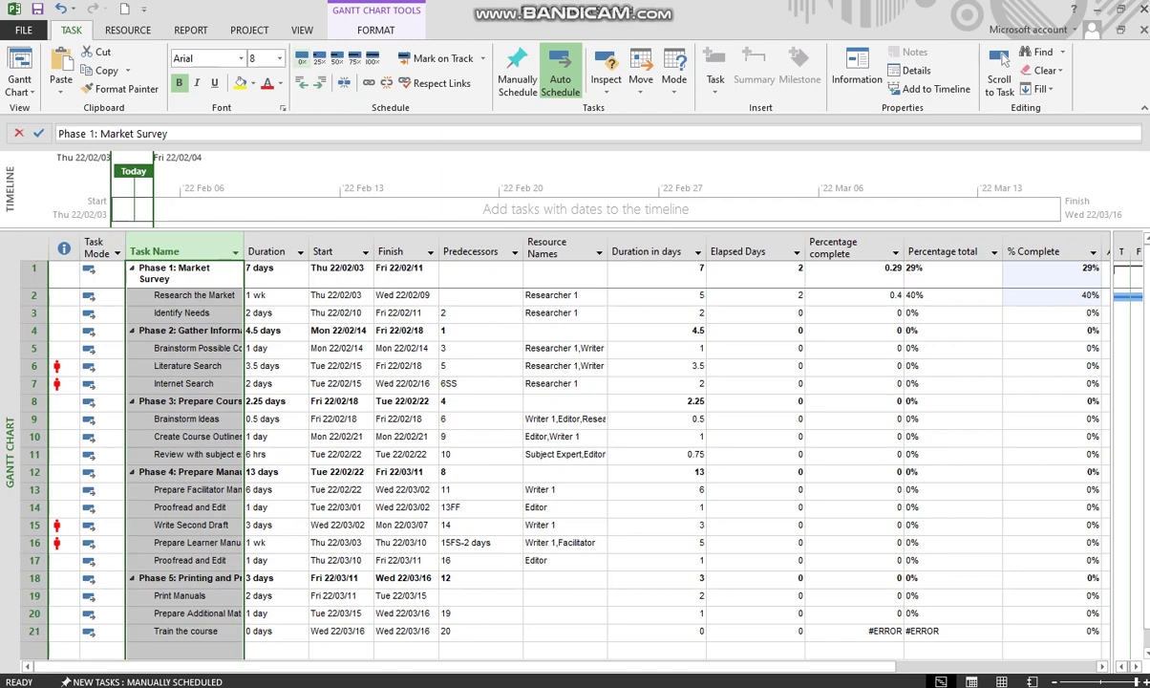
{"action": "left_click", "coordinate": [302, 58]}
{"action": "key", "text": "Down"}
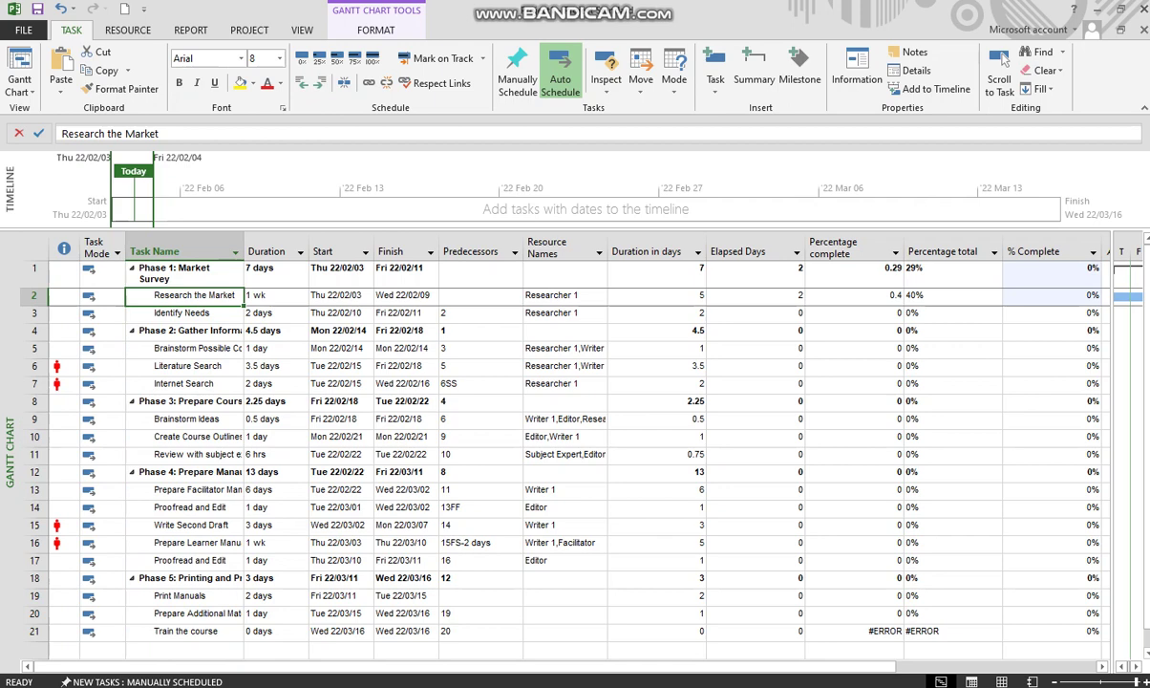
Compare the Duration in days, Elapsed Days and percentage values of the Phase 1 summary and the Research the Market task
{"action": "left_click", "coordinate": [655, 273]}
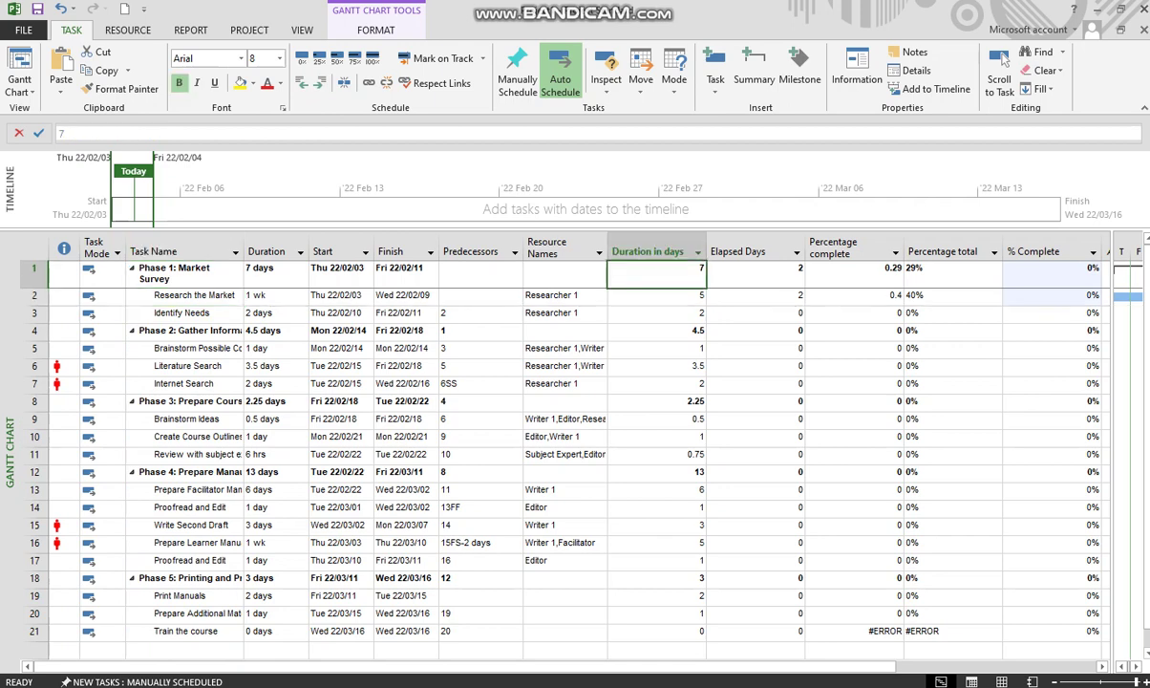
{"action": "key", "text": "Right"}
{"action": "key", "text": "Down"}
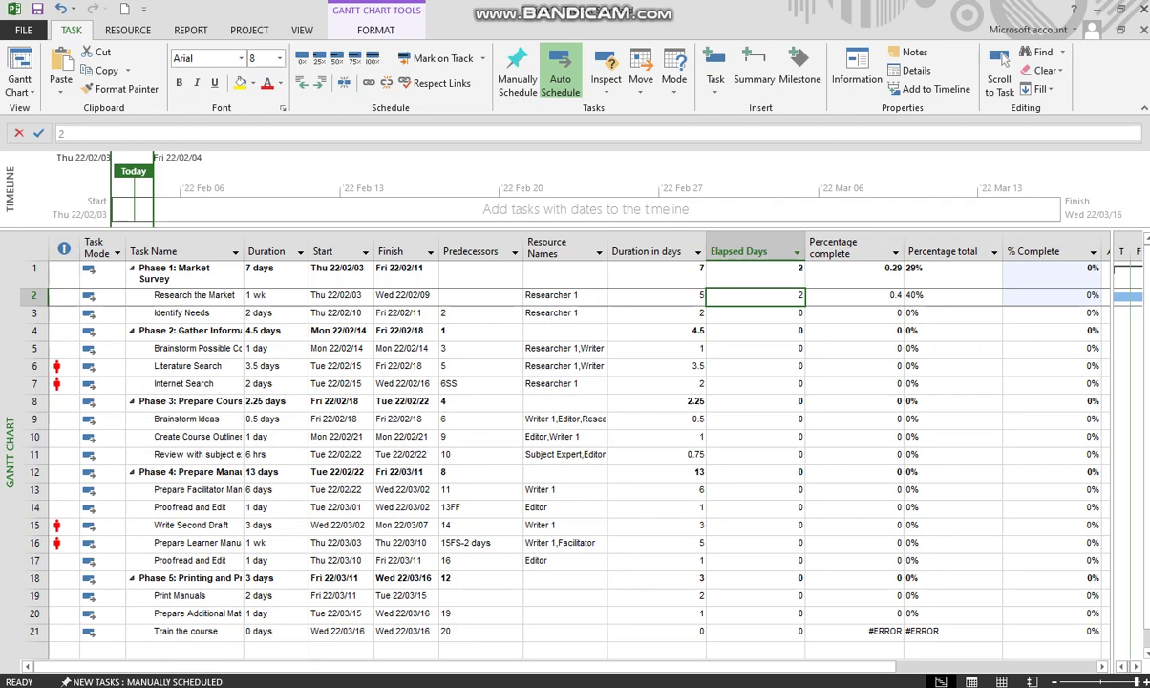
{"action": "key", "text": "Left"}
{"action": "key", "text": "Right"}
{"action": "key", "text": "Left"}
{"action": "key", "text": "Right"}
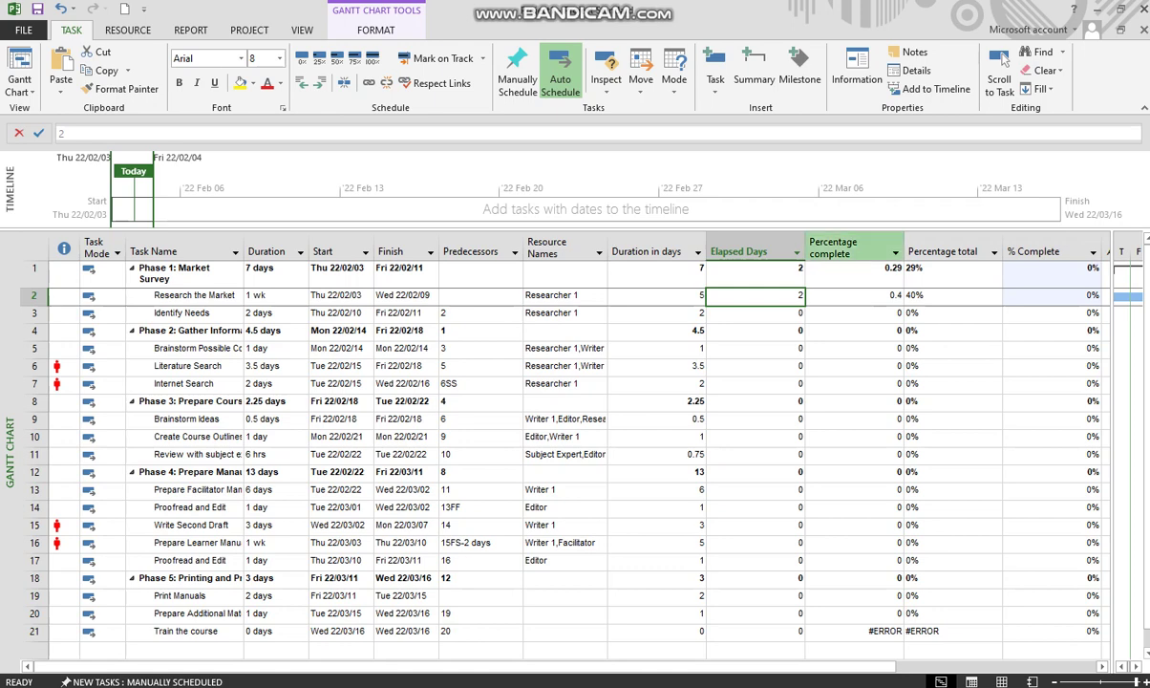
{"action": "key", "text": "Right"}
{"action": "key", "text": "Right"}
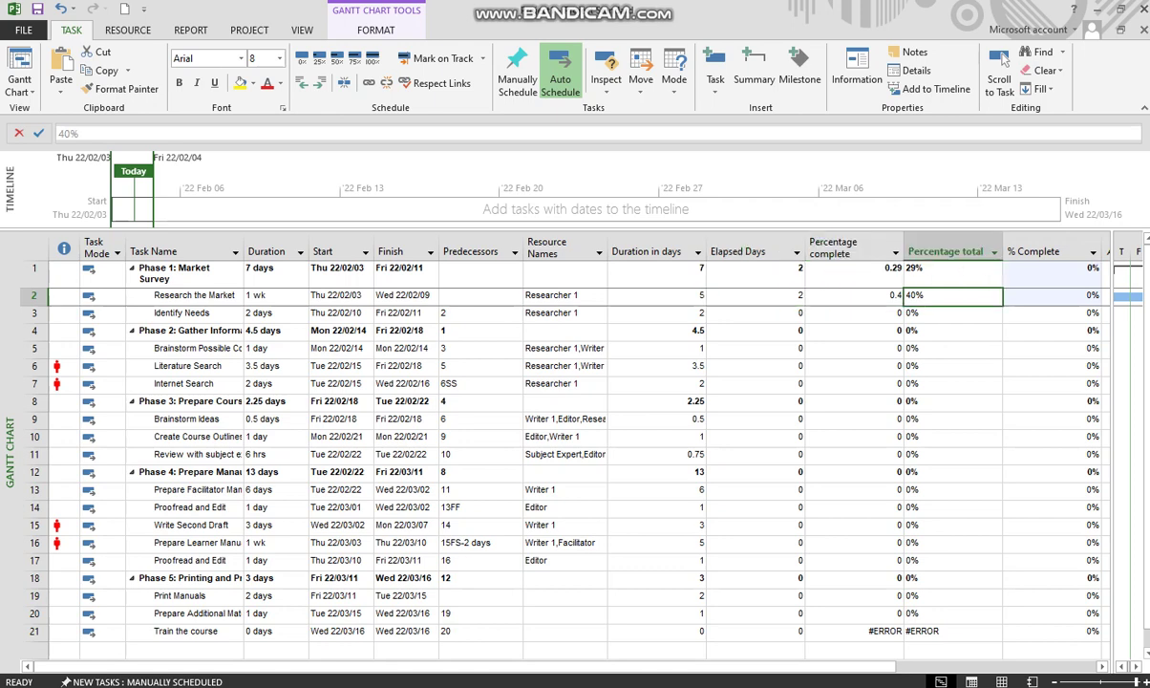
Hide the % Complete column from the task table
{"action": "key", "text": "Right"}
{"action": "key", "text": "ctrl+space"}
{"action": "key", "text": "shift+F10"}
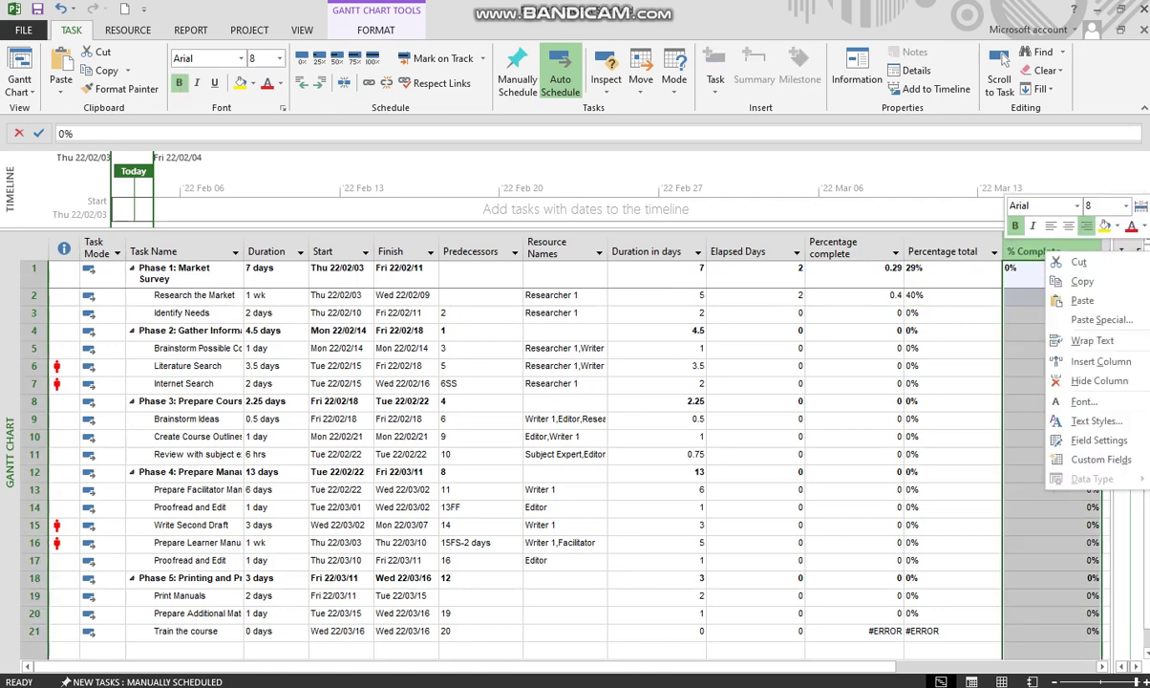
{"action": "key", "text": "Down"}
{"action": "key", "text": "Down"}
{"action": "key", "text": "Down"}
{"action": "key", "text": "Down"}
{"action": "key", "text": "Down"}
{"action": "key", "text": "Down"}
{"action": "key", "text": "Down"}
{"action": "key", "text": "Return"}
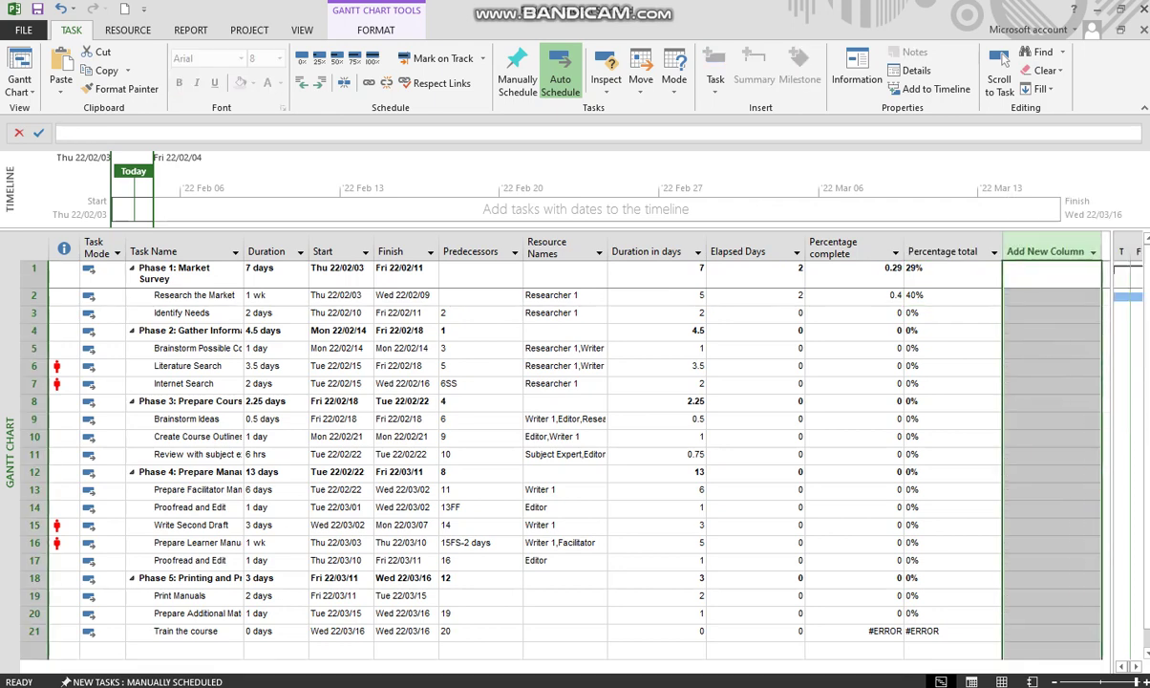